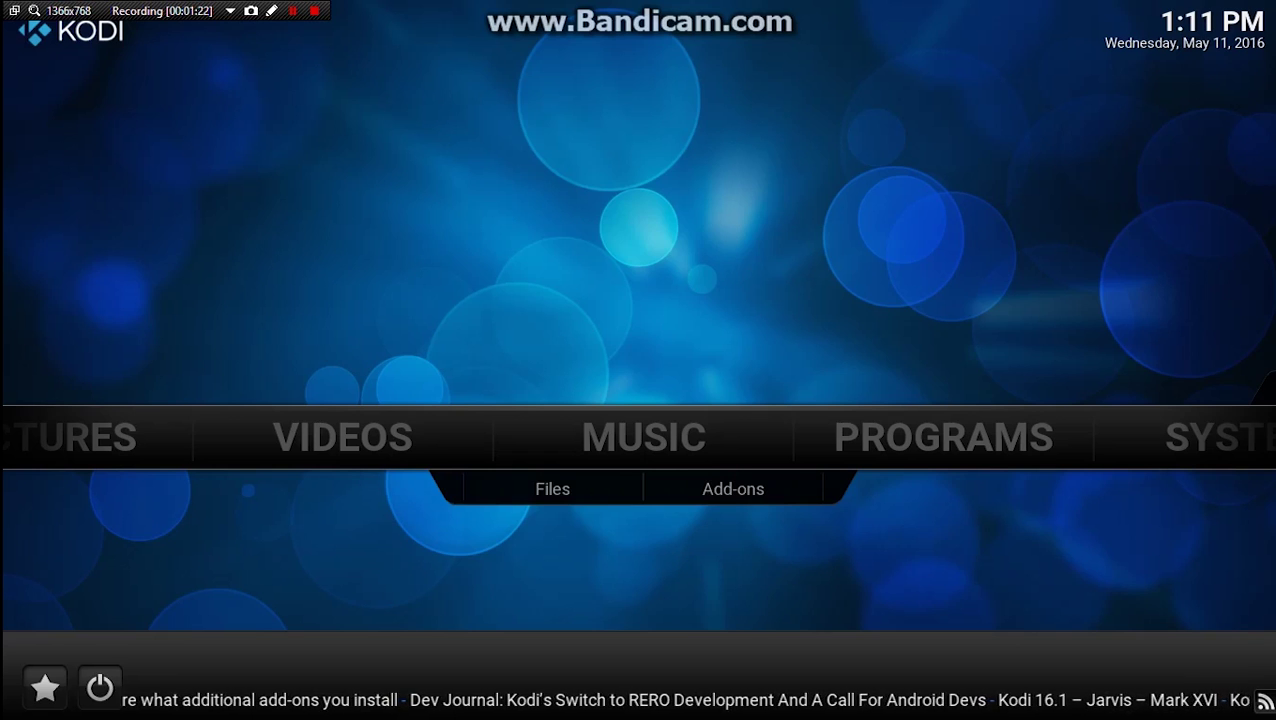
# Step: Open Kodi's File manager from the SYSTEM section of the home menu
pyautogui.press('Right')
pyautogui.press('Right')
pyautogui.press('Down')
pyautogui.press('Right')
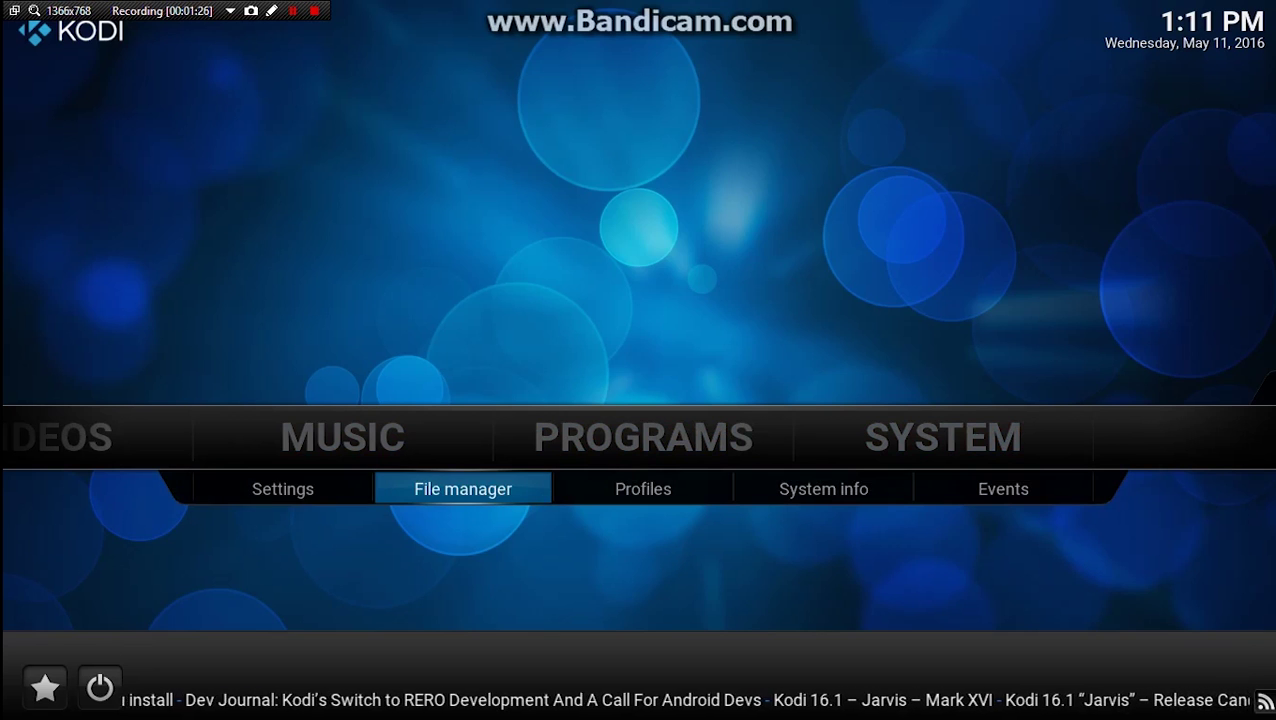
pyautogui.press('Return')
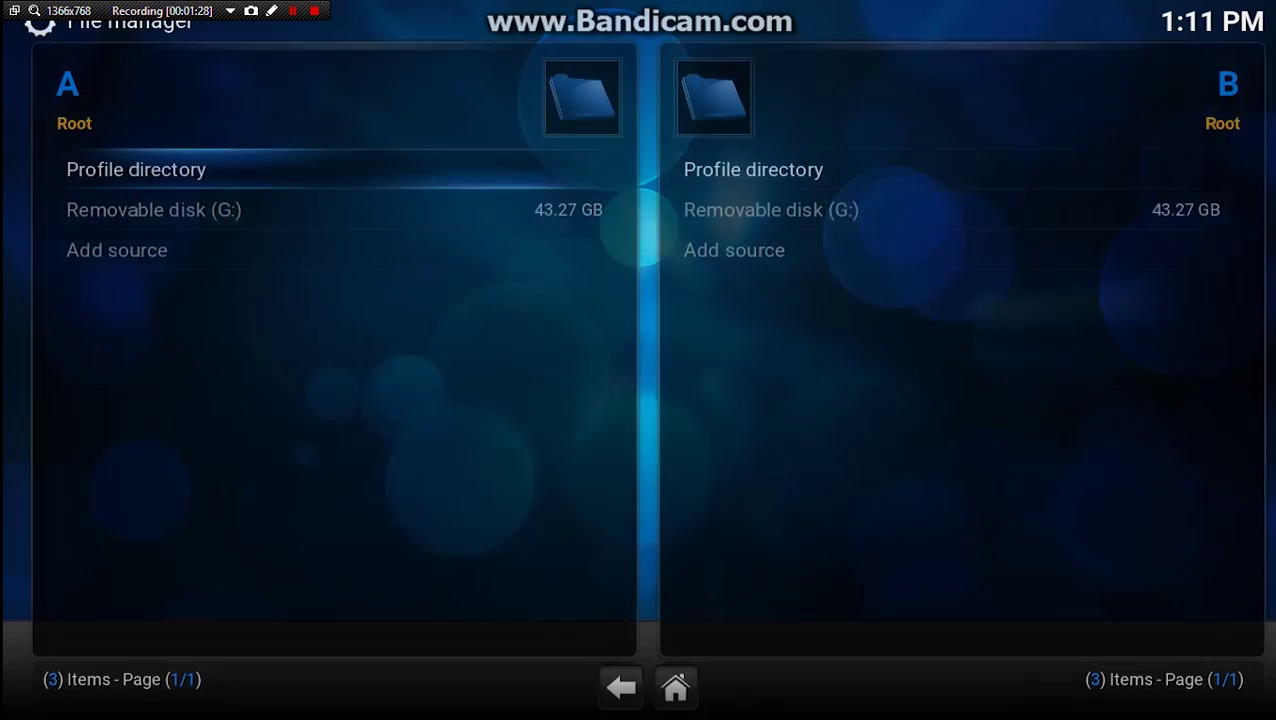
pyautogui.press('Down')
pyautogui.press('Down')
pyautogui.press('Return')
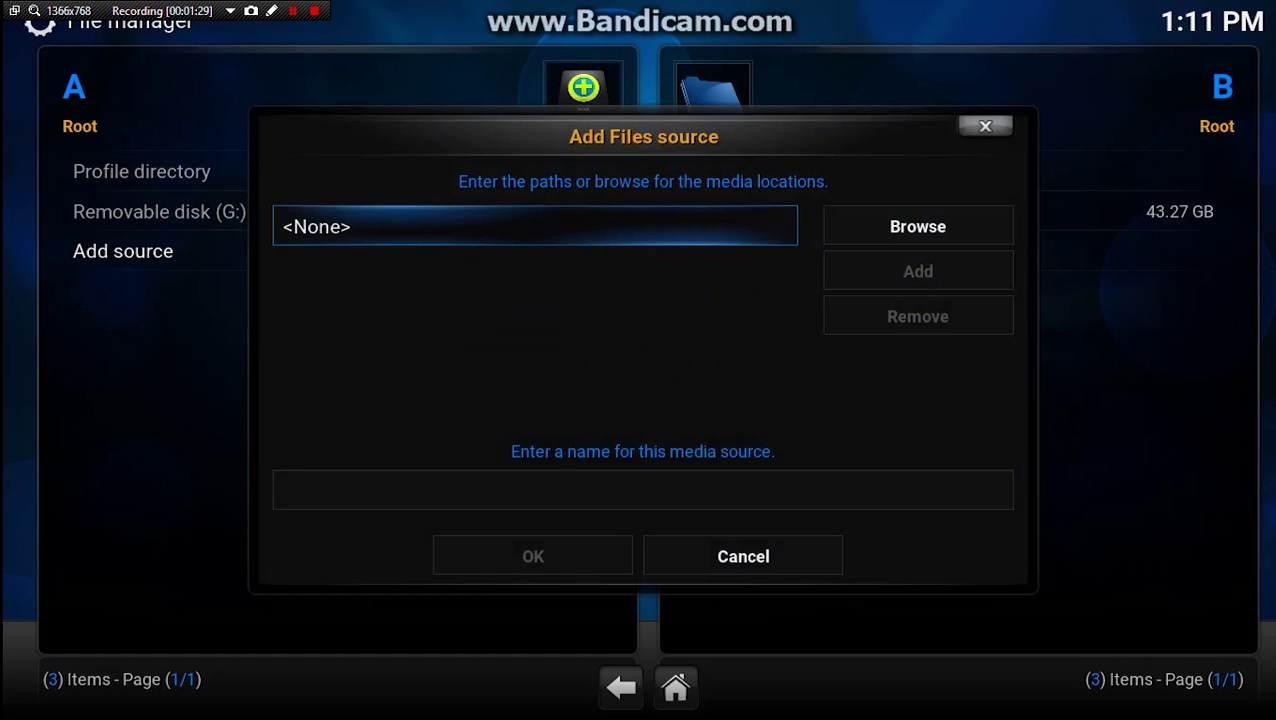
pyautogui.press('Return')
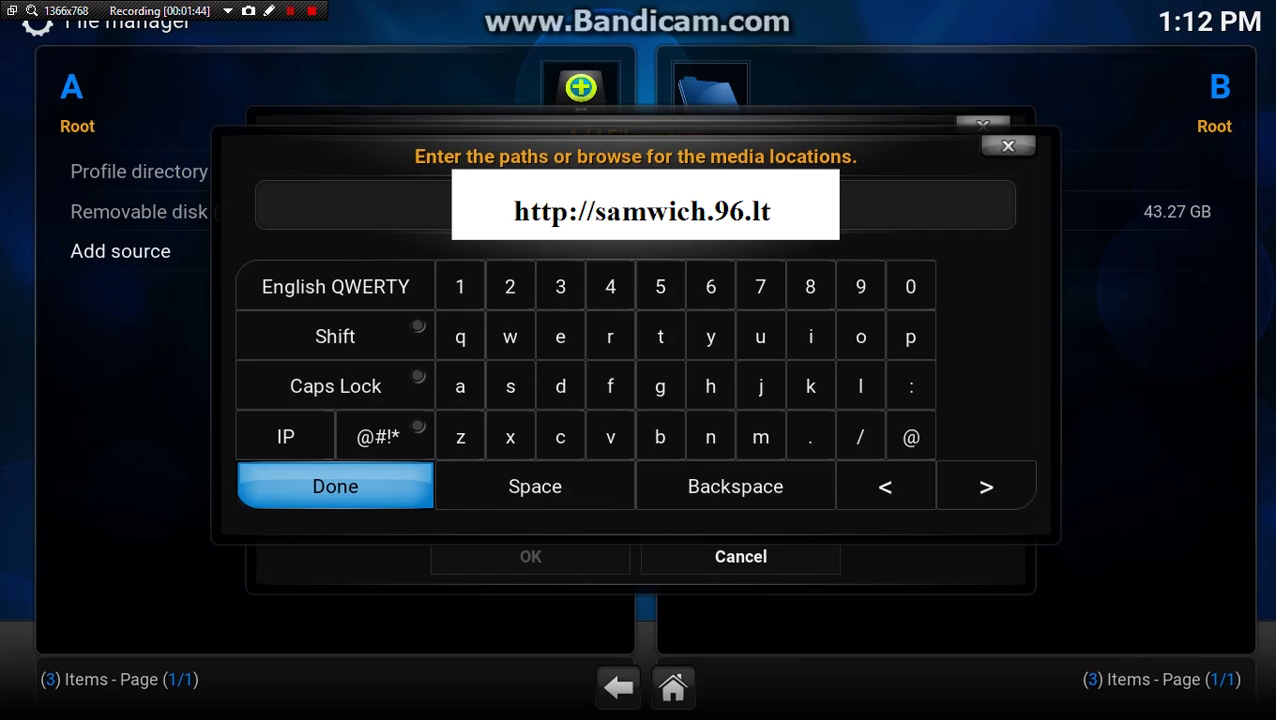
pyautogui.press('Return')
pyautogui.press('Down')
pyautogui.press('Return')
pyautogui.write('samwich')
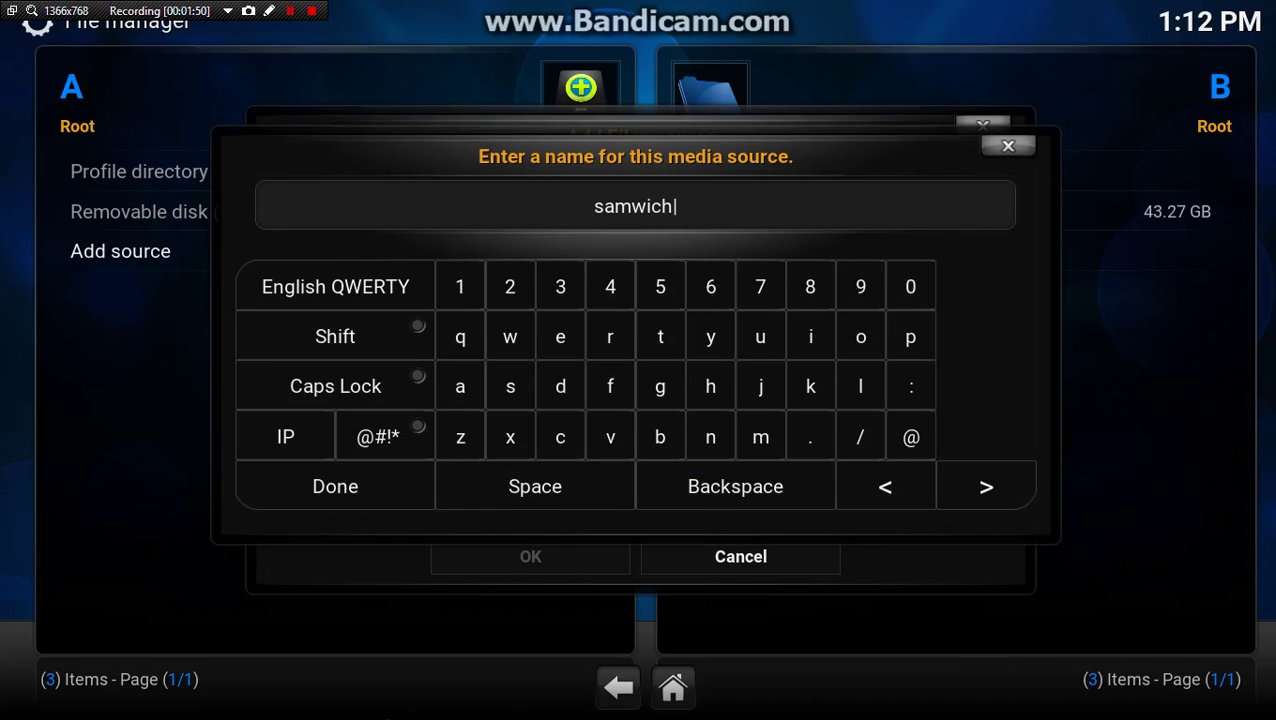
pyautogui.click(416, 490)
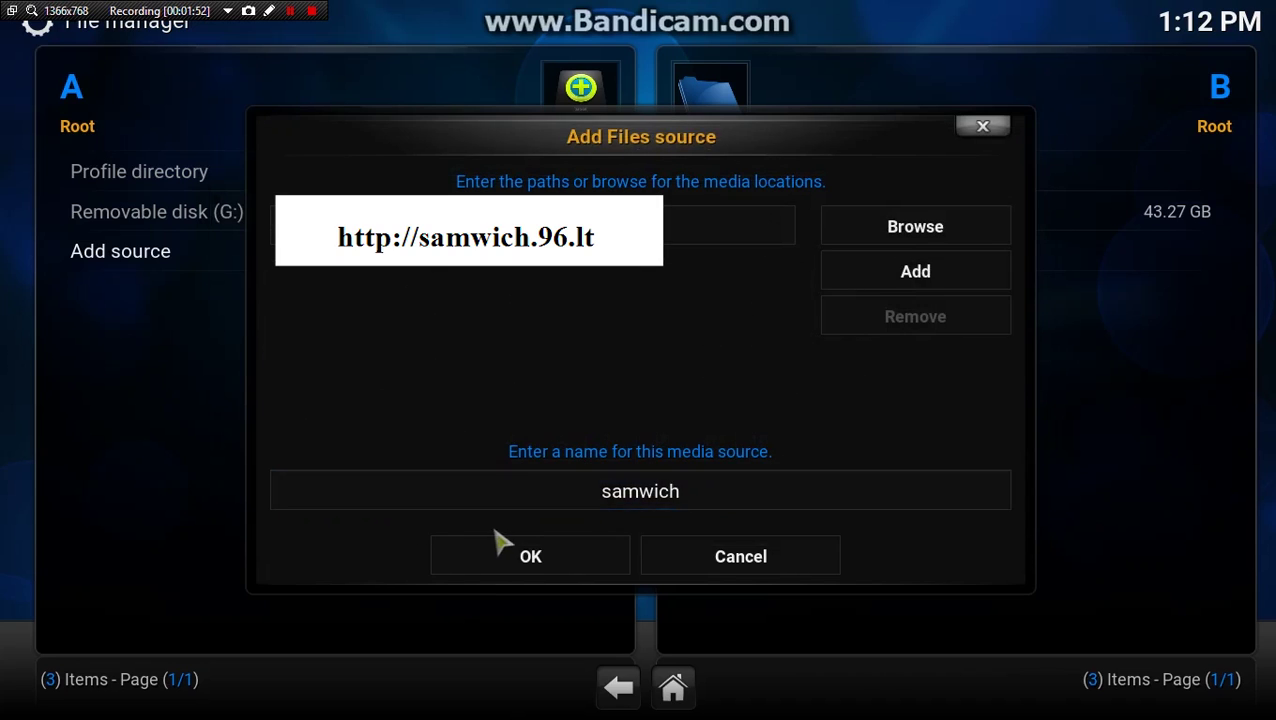
pyautogui.click(568, 556)
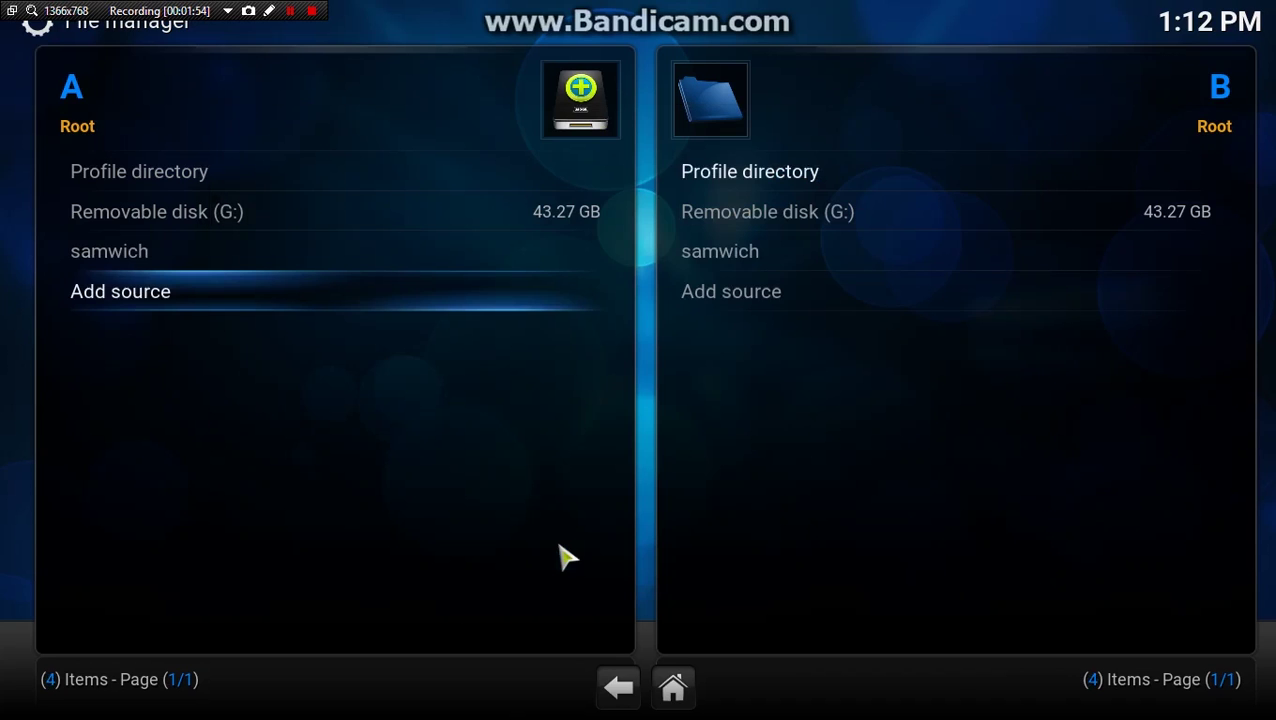
# Step: Install plugin.video.samwichwizard.zip from the samwich source through Add-ons settings
pyautogui.press('Escape')
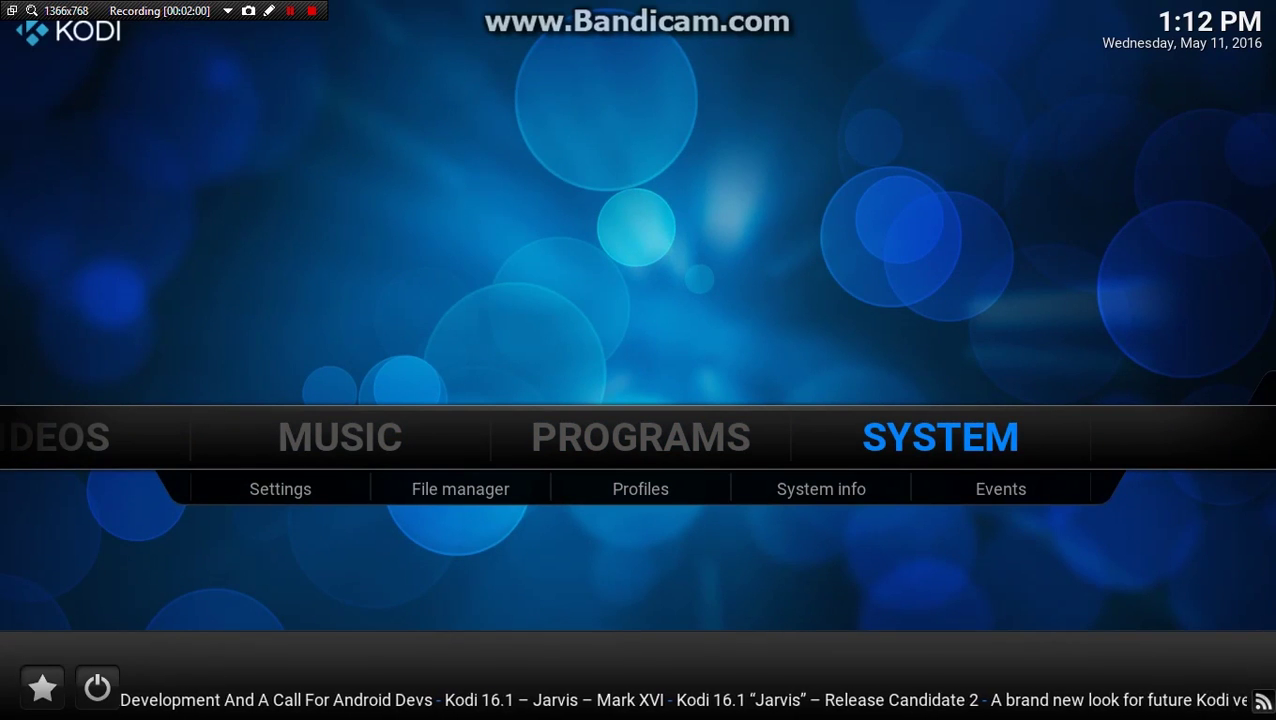
pyautogui.press('Return')
pyautogui.press('Down')
pyautogui.press('Down')
pyautogui.press('Down')
pyautogui.press('Down')
pyautogui.press('Down')
pyautogui.press('Down')
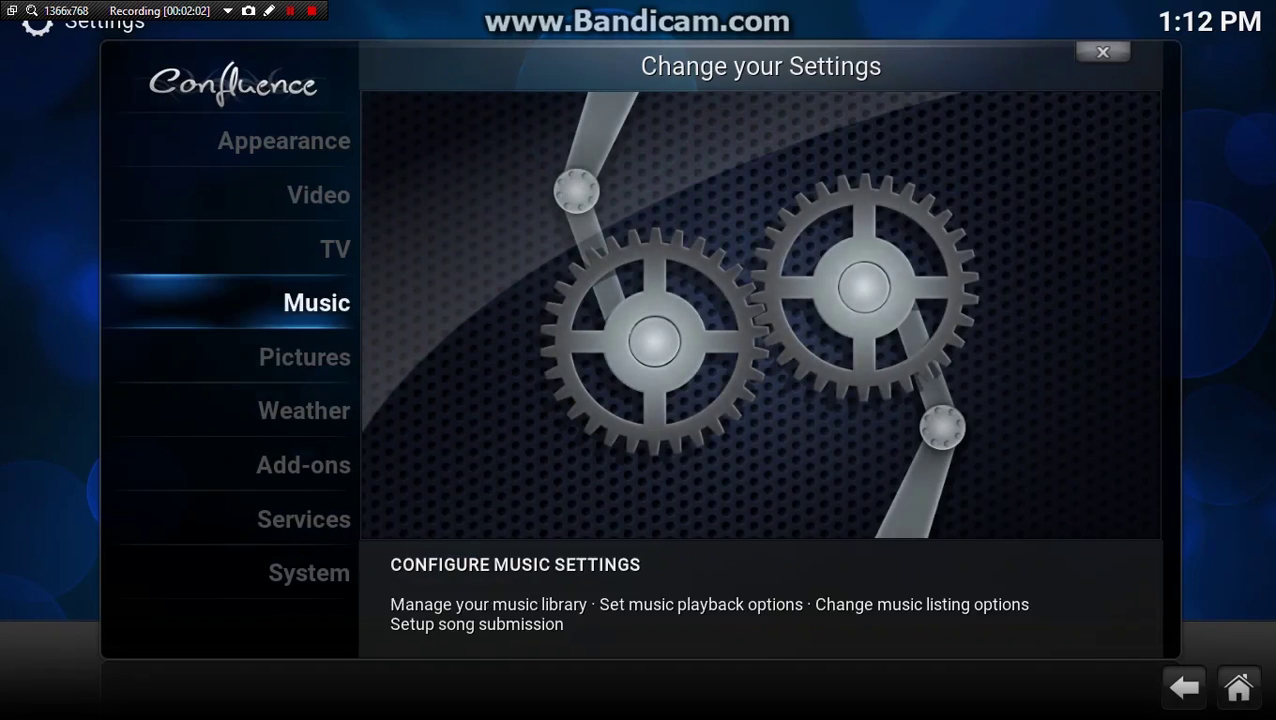
pyautogui.press('Return')
pyautogui.press('Down')
pyautogui.press('Down')
pyautogui.press('Down')
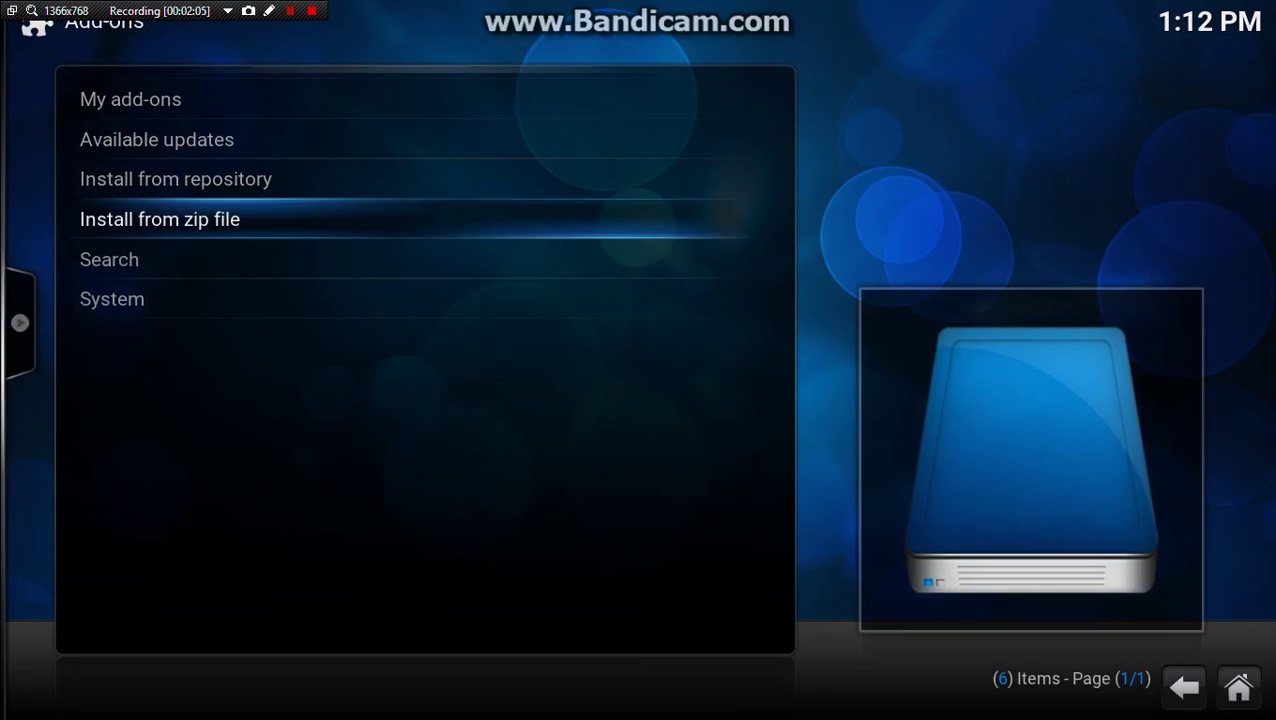
pyautogui.press('Return')
pyautogui.press('Down')
pyautogui.press('Down')
pyautogui.press('Down')
pyautogui.press('Down')
pyautogui.press('Down')
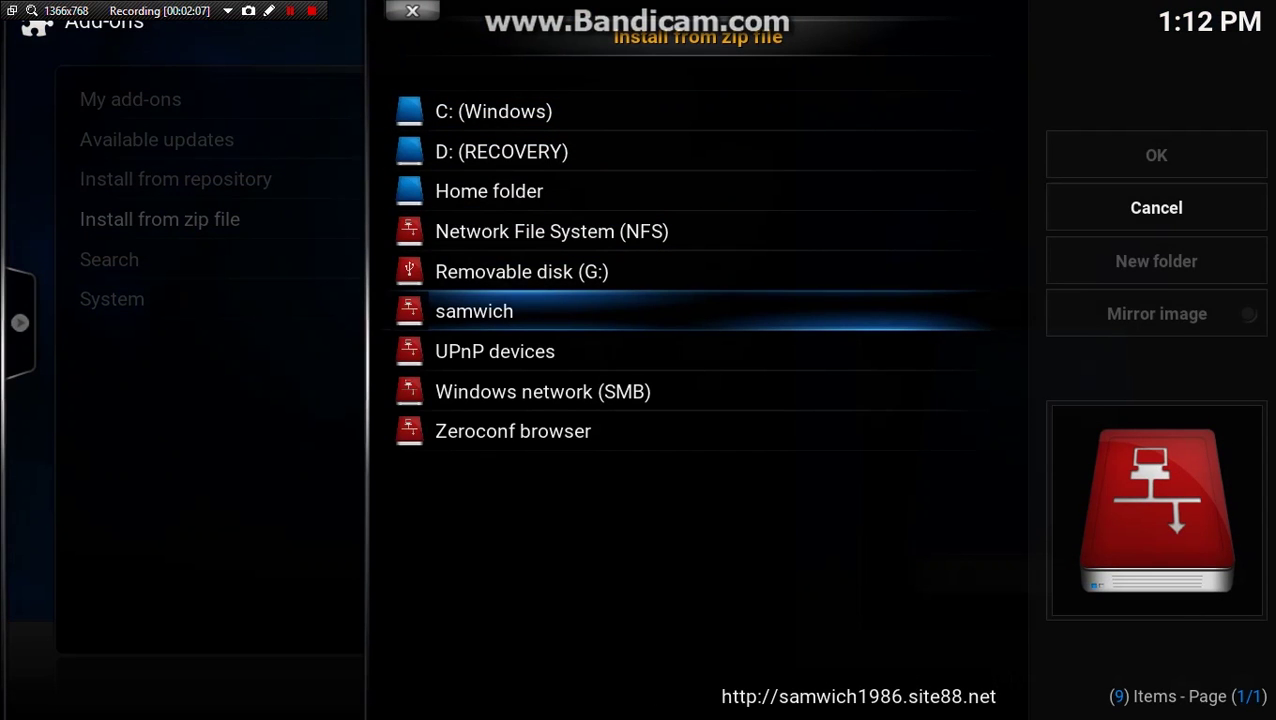
pyautogui.press('Return')
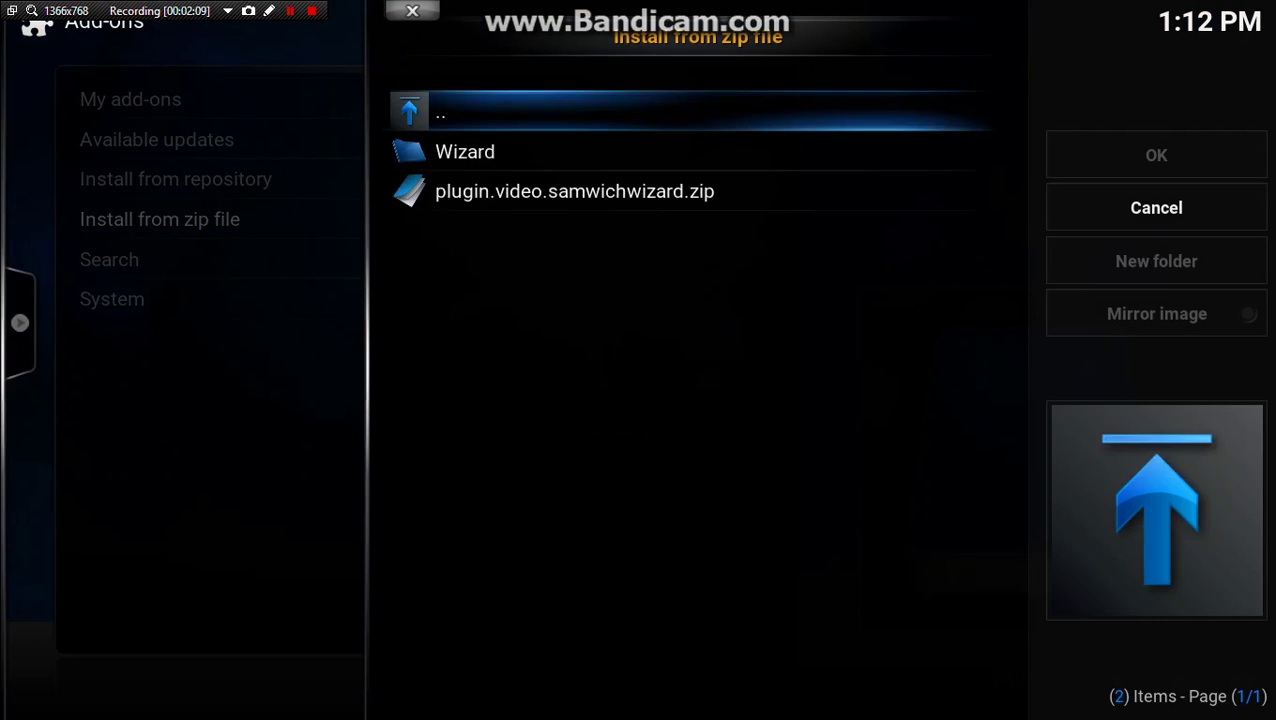
pyautogui.press('Down')
pyautogui.press('Down')
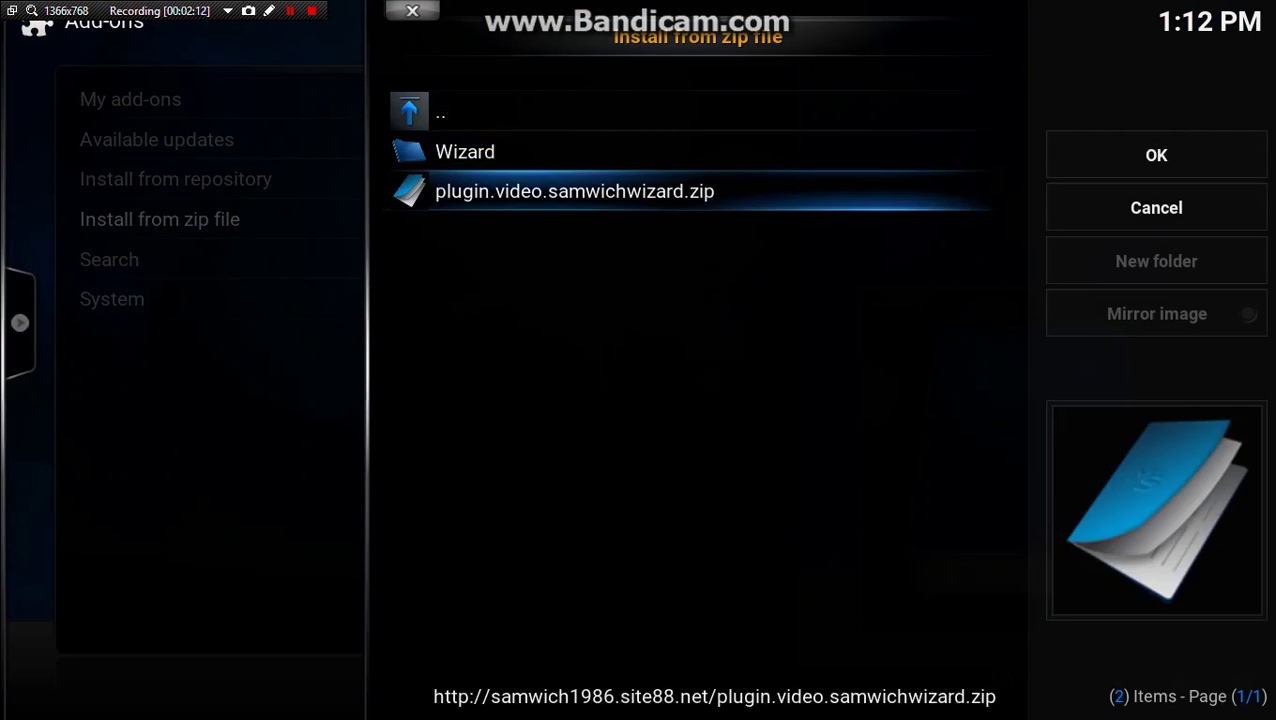
pyautogui.press('Return')
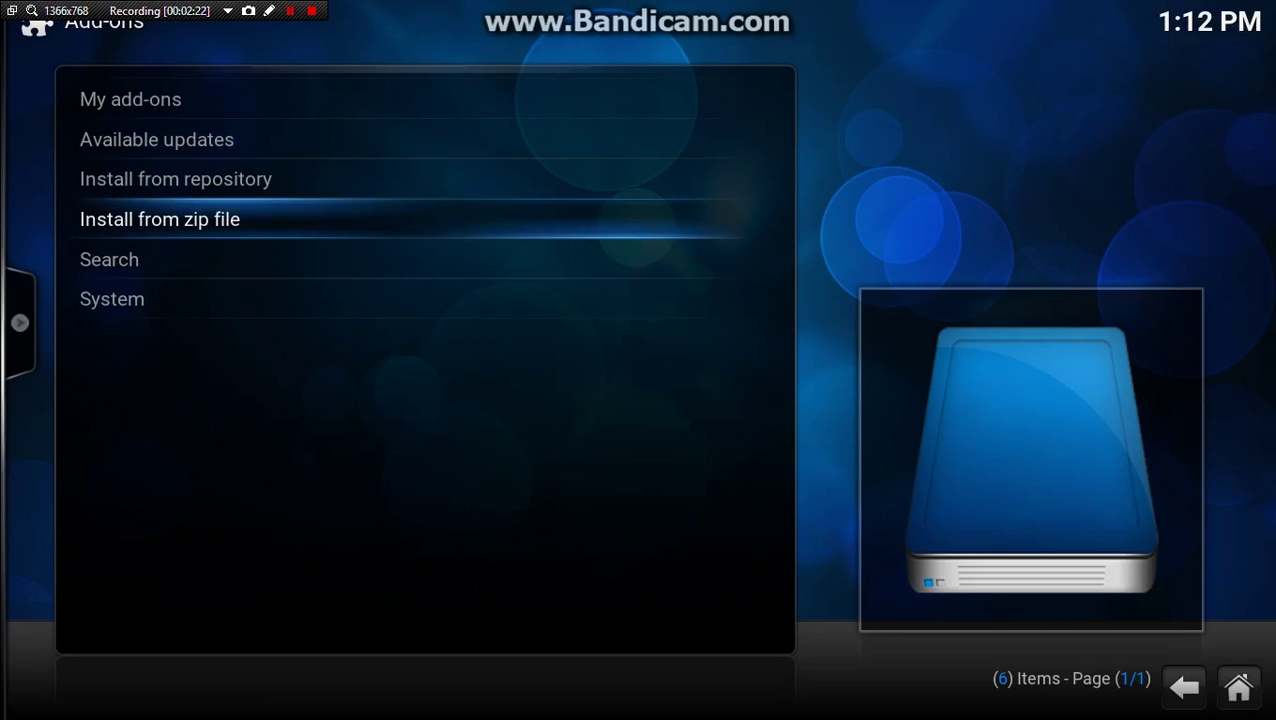
# Step: Back out to the home screen with the Programs section focused
pyautogui.press('BackSpace')
pyautogui.press('BackSpace')
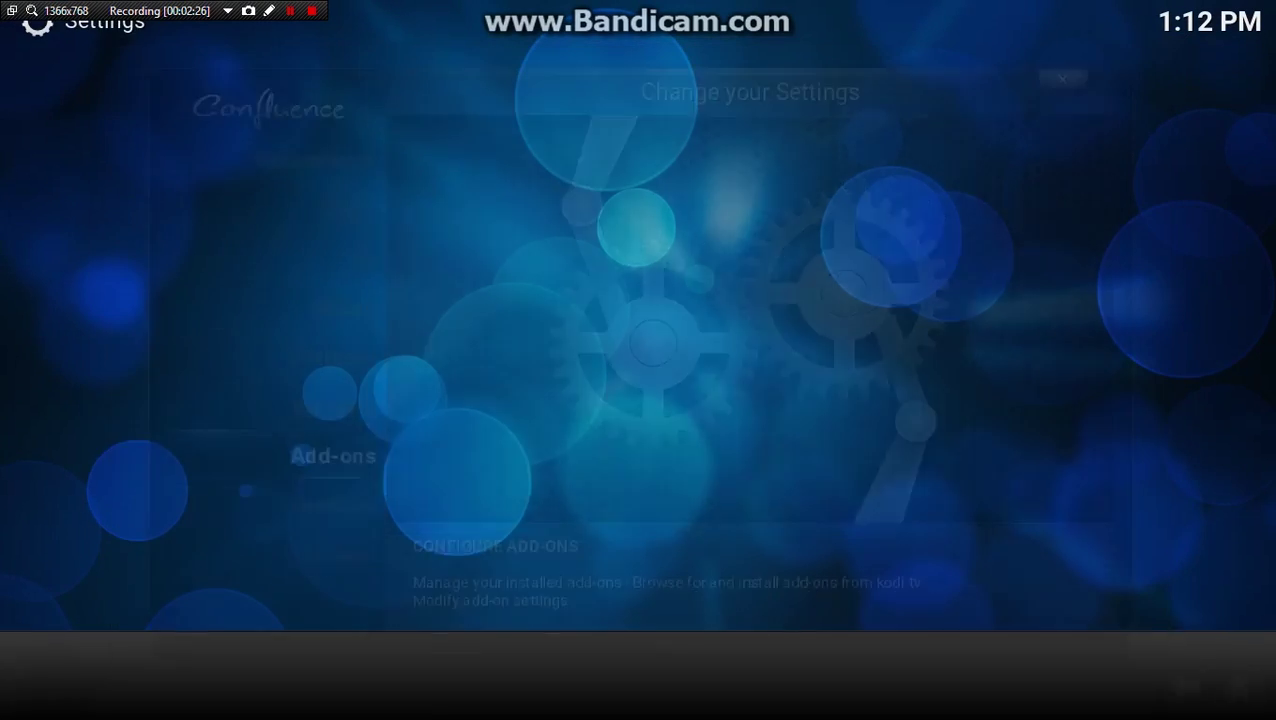
pyautogui.press('Left')
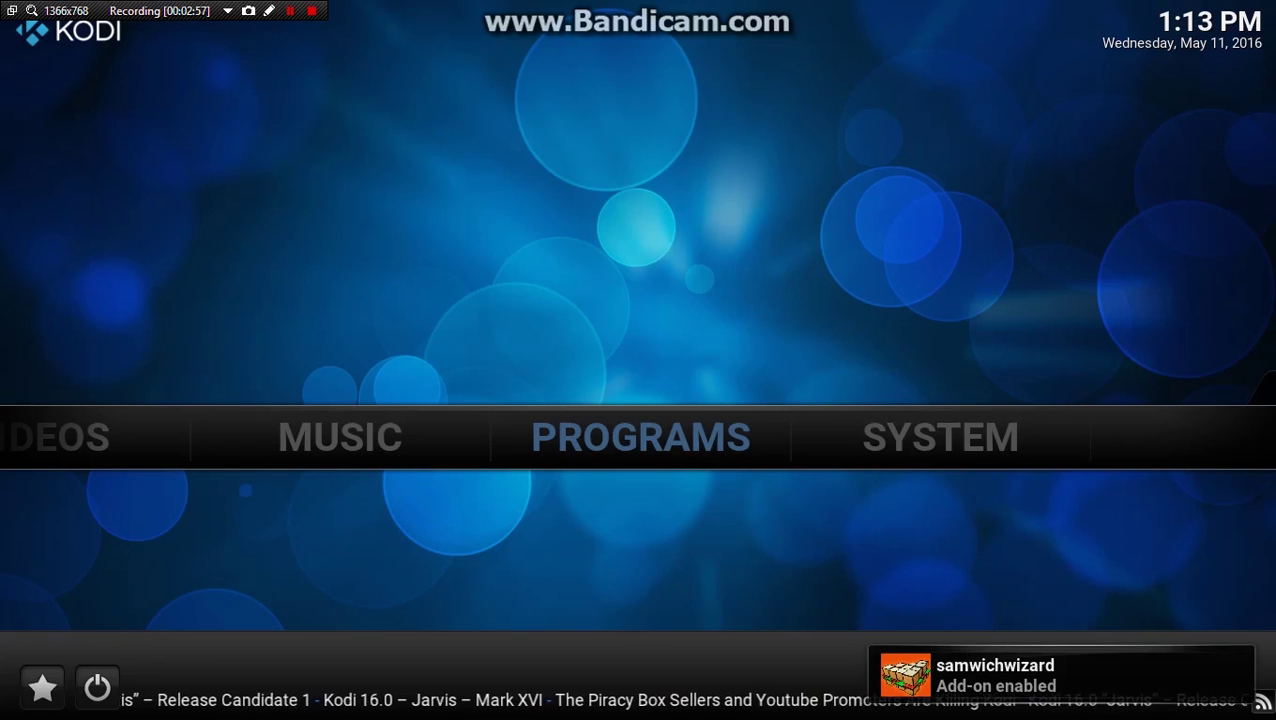
pyautogui.press('Right')
pyautogui.press('Return')
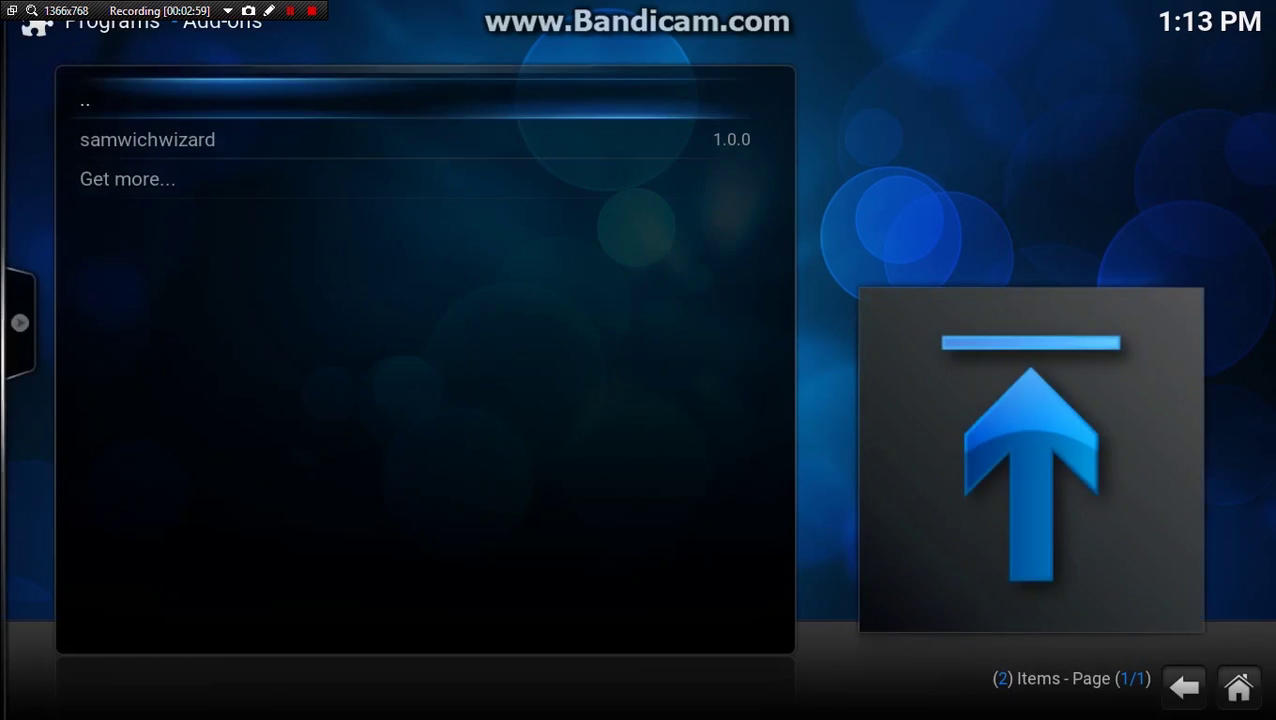
pyautogui.press('Down')
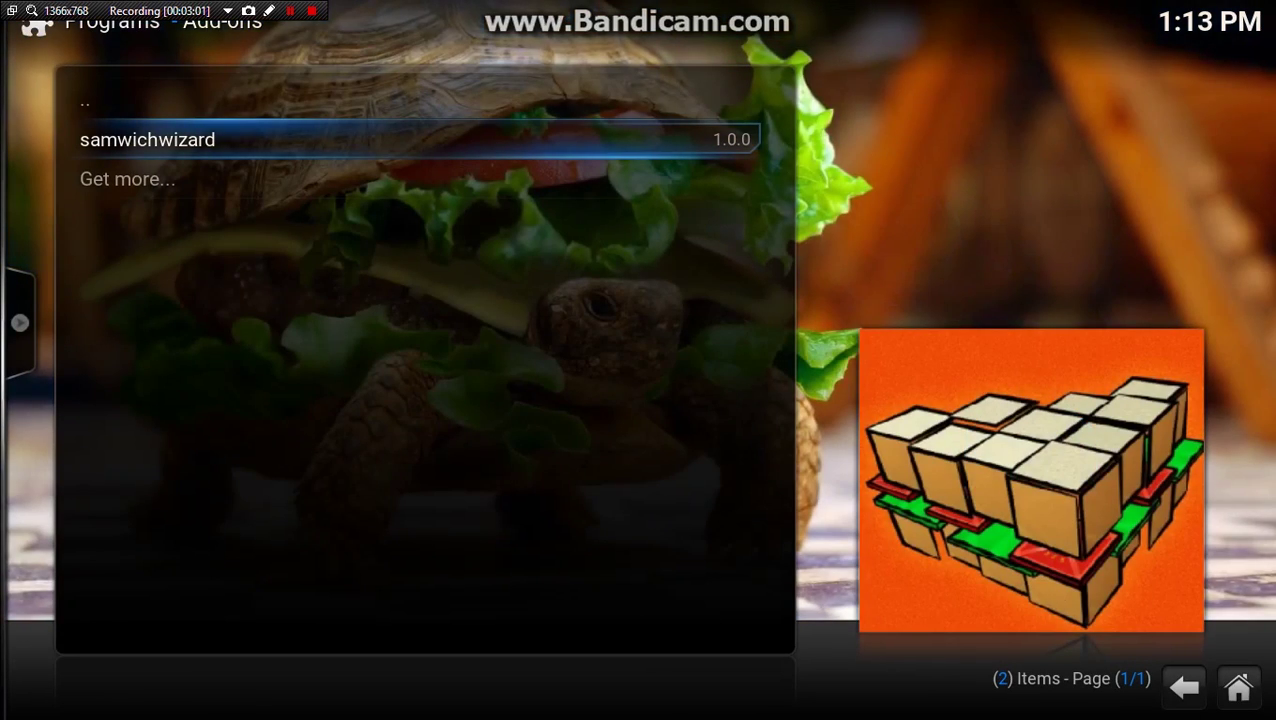
pyautogui.press('Return')
pyautogui.press('Right')
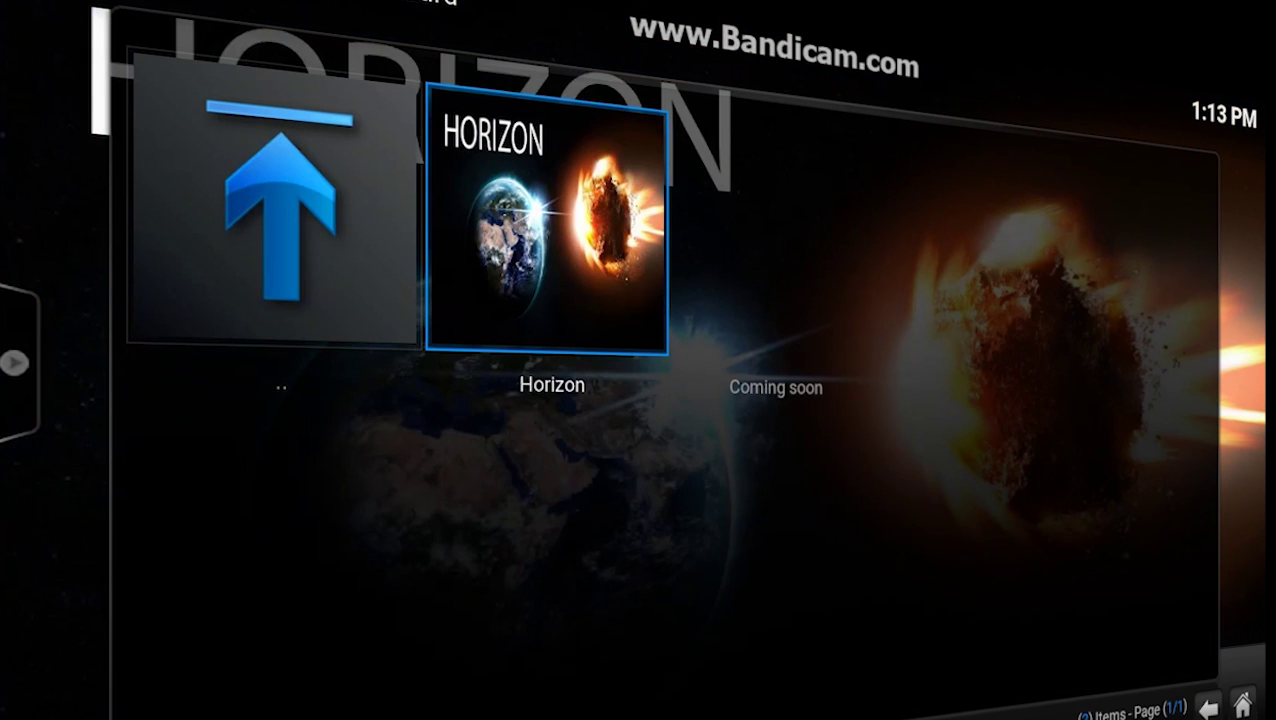
pyautogui.press('Escape')
pyautogui.press('Right')
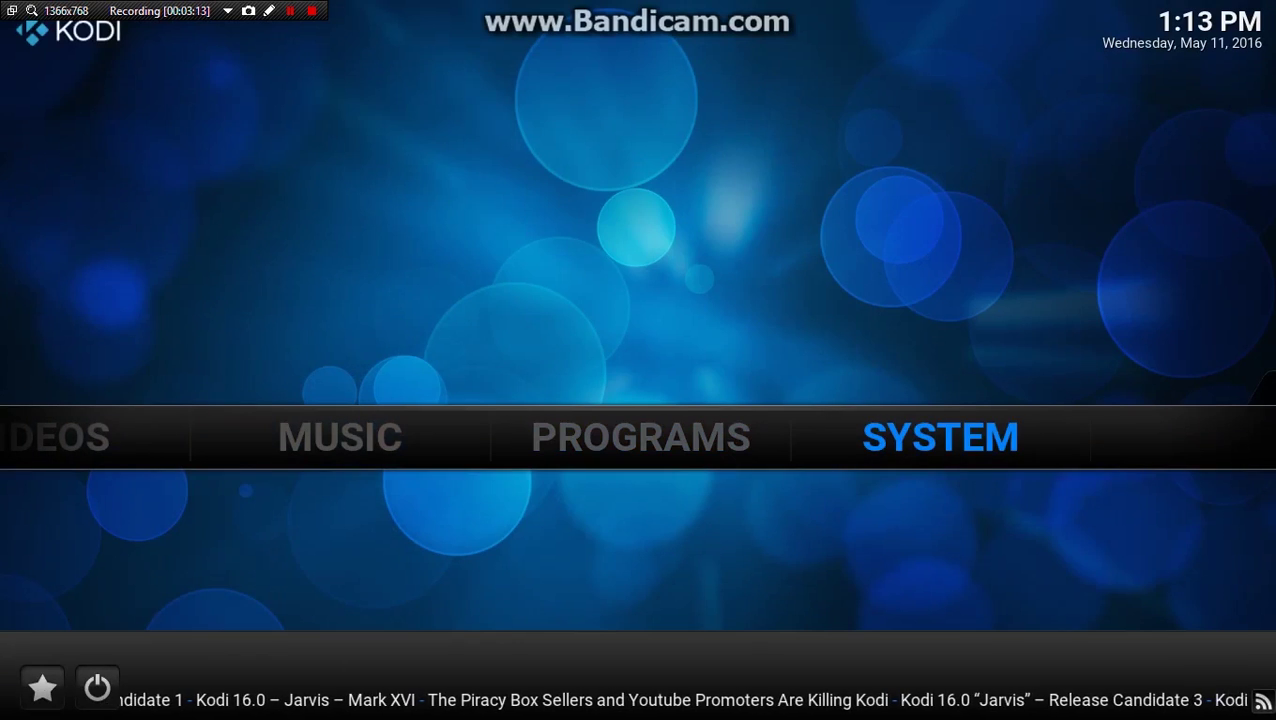
# Step: Open the File manager and start adding another source
pyautogui.press('Down')
pyautogui.press('Right')
pyautogui.press('Return')
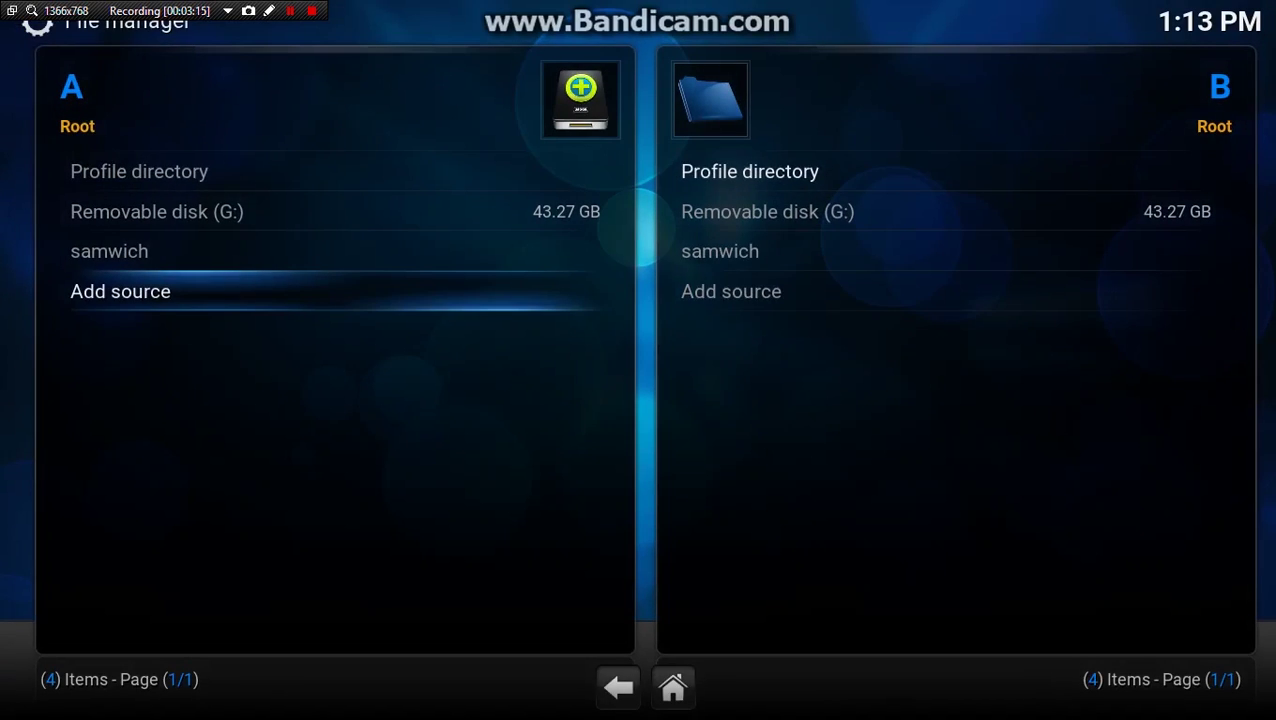
pyautogui.press('Return')
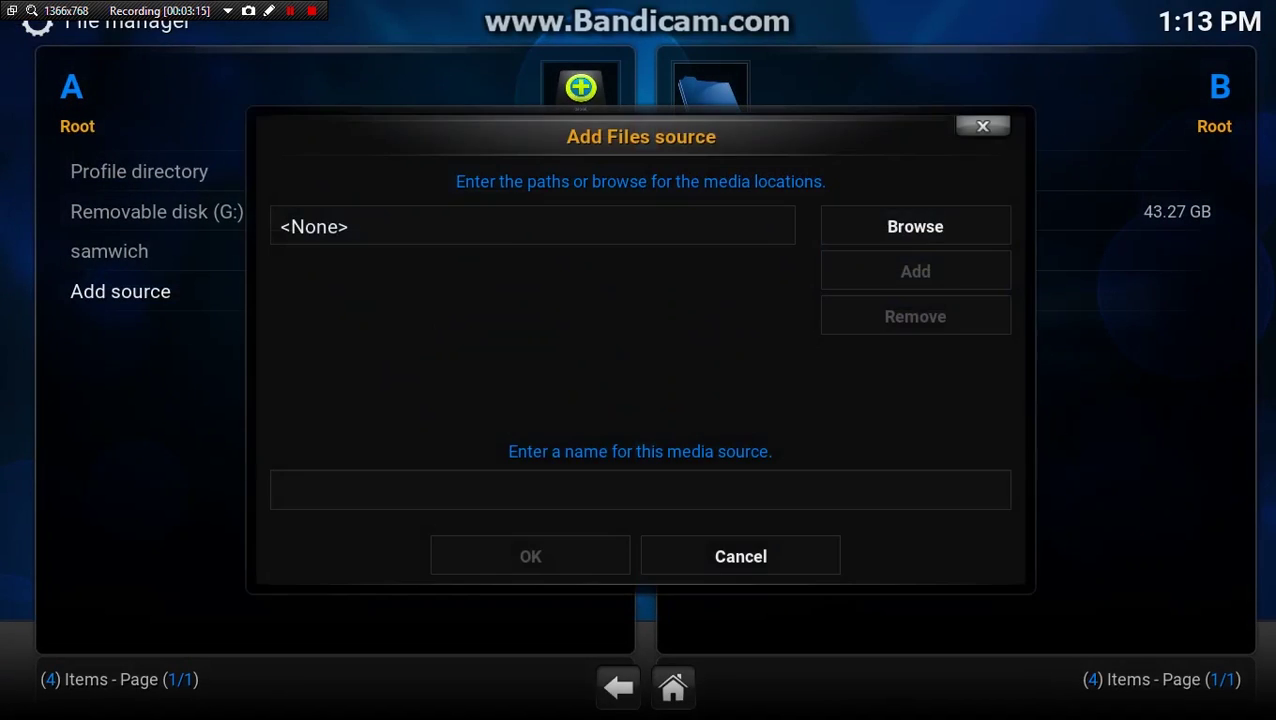
pyautogui.click(594, 243)
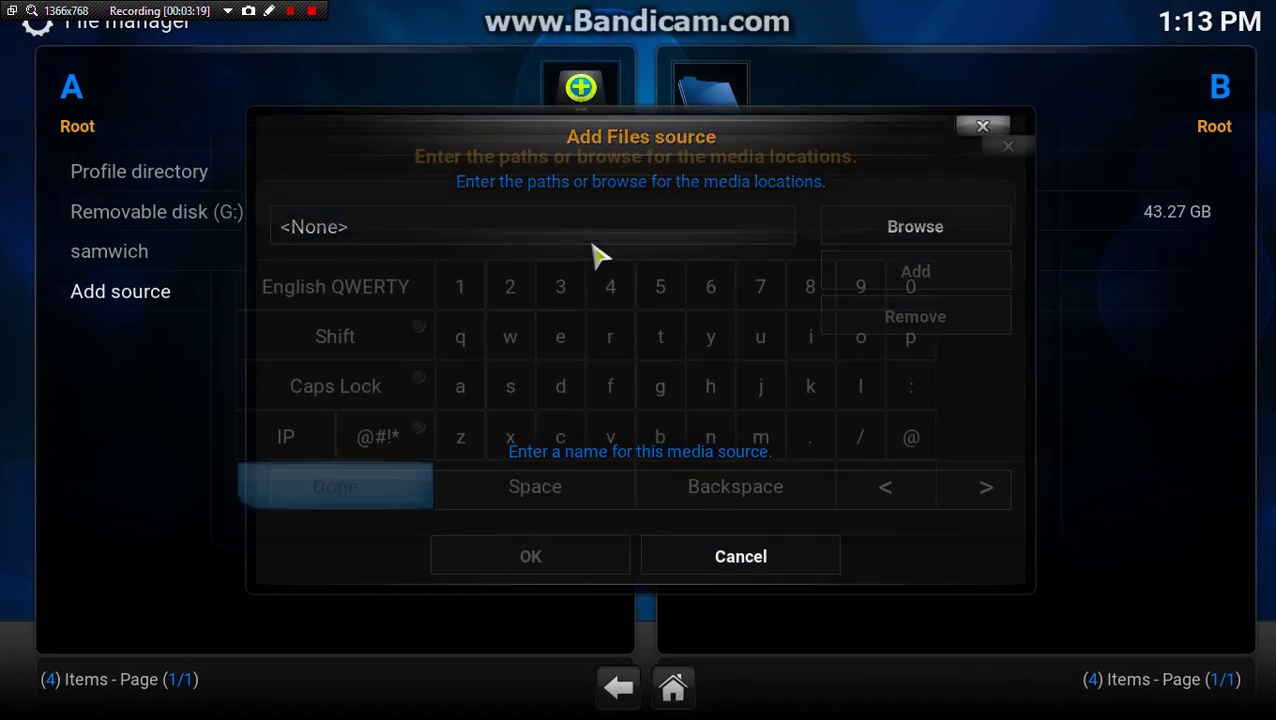
pyautogui.write('http://')
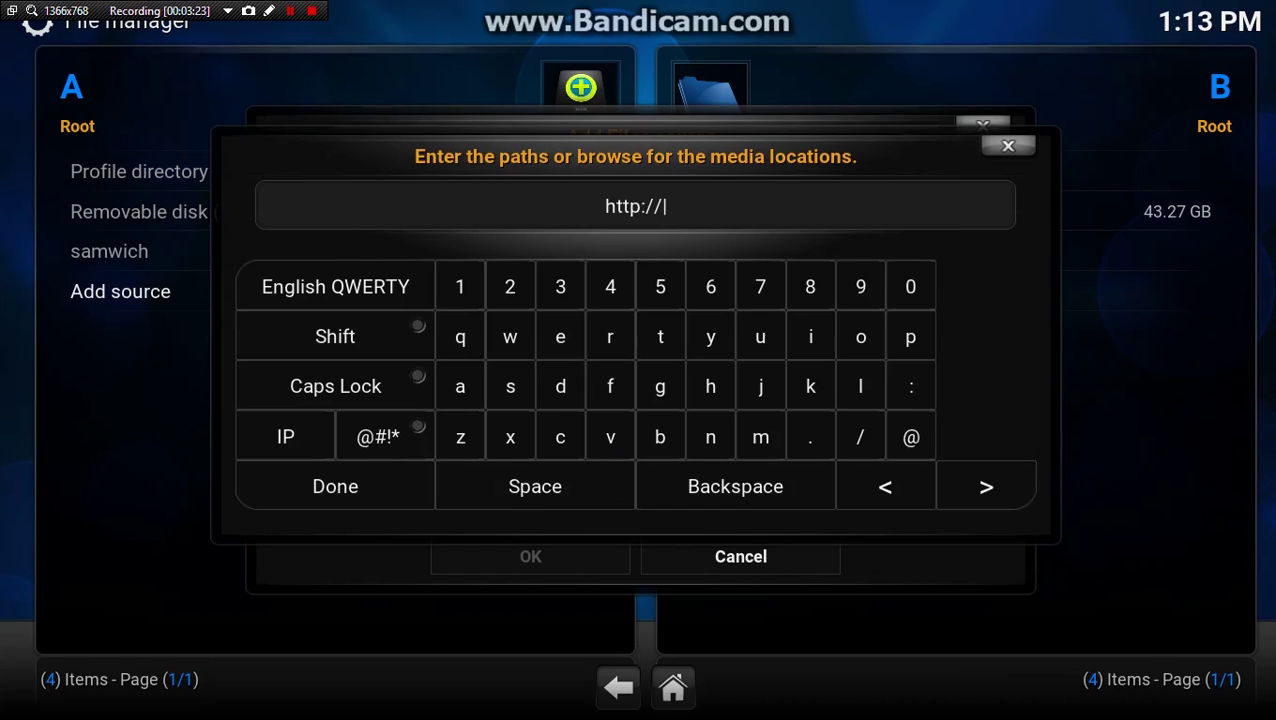
pyautogui.write('samwich1986.netne.net')
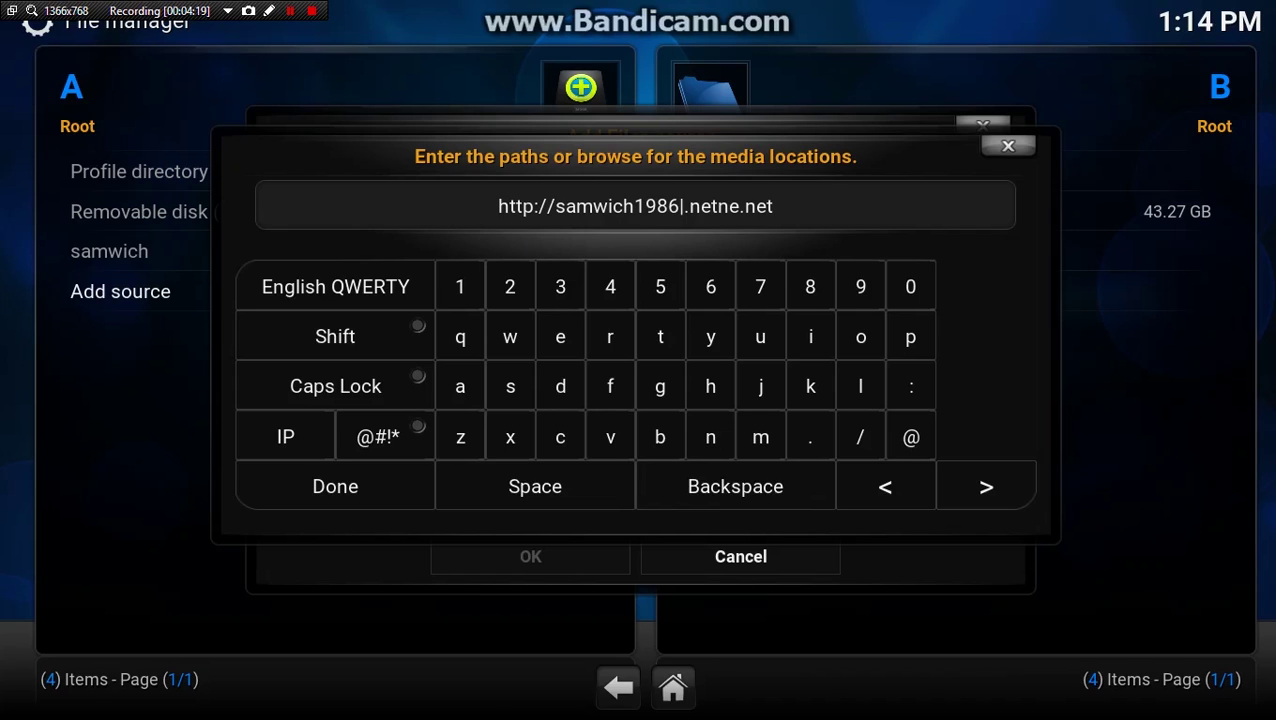
pyautogui.press('BackSpace')
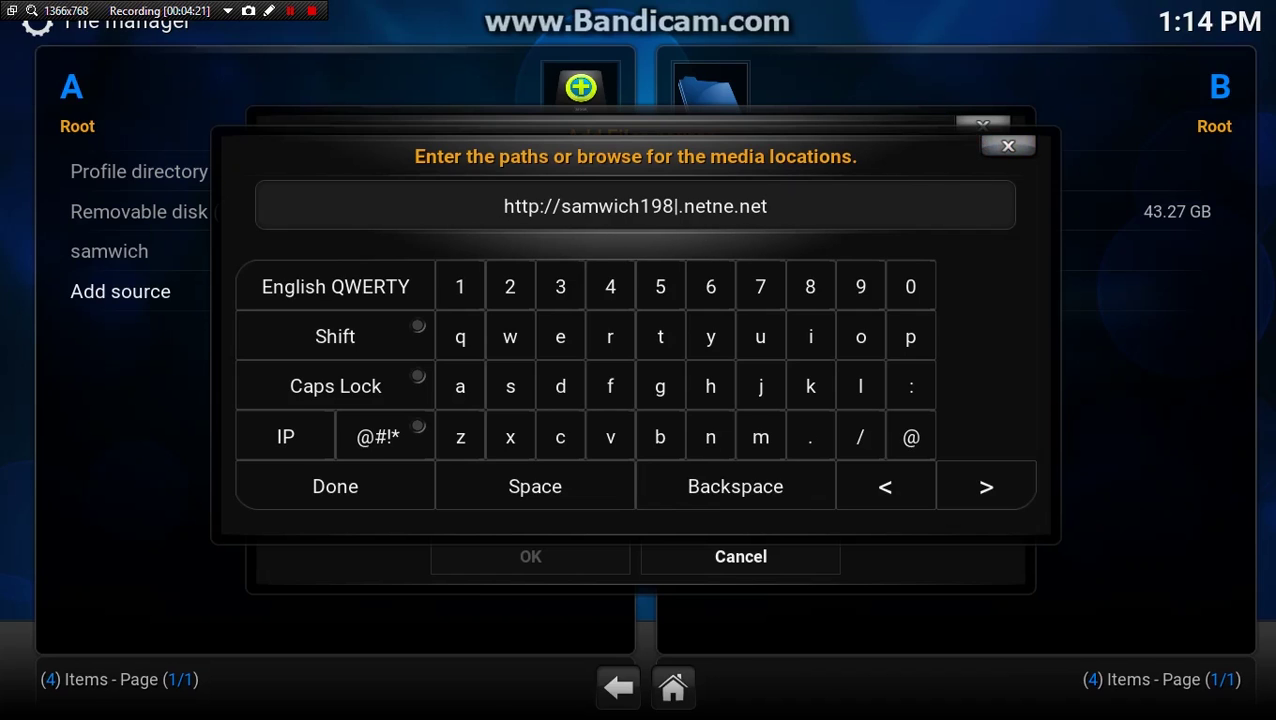
pyautogui.press('BackSpace')
pyautogui.press('BackSpace')
pyautogui.press('BackSpace')
pyautogui.press('BackSpace')
pyautogui.press('BackSpace')
pyautogui.press('BackSpace')
pyautogui.press('BackSpace')
pyautogui.press('BackSpace')
pyautogui.press('BackSpace')
pyautogui.press('BackSpace')
pyautogui.press('BackSpace')
pyautogui.press('BackSpace')
pyautogui.press('BackSpace')
pyautogui.press('BackSpace')
pyautogui.press('BackSpace')
pyautogui.press('BackSpace')
pyautogui.press('BackSpace')
pyautogui.press('Delete')
pyautogui.press('Delete')
pyautogui.press('Delete')
pyautogui.press('Delete')
pyautogui.press('Delete')
pyautogui.press('Delete')
pyautogui.press('Delete')
pyautogui.press('Delete')
pyautogui.press('Delete')
pyautogui.press('Delete')
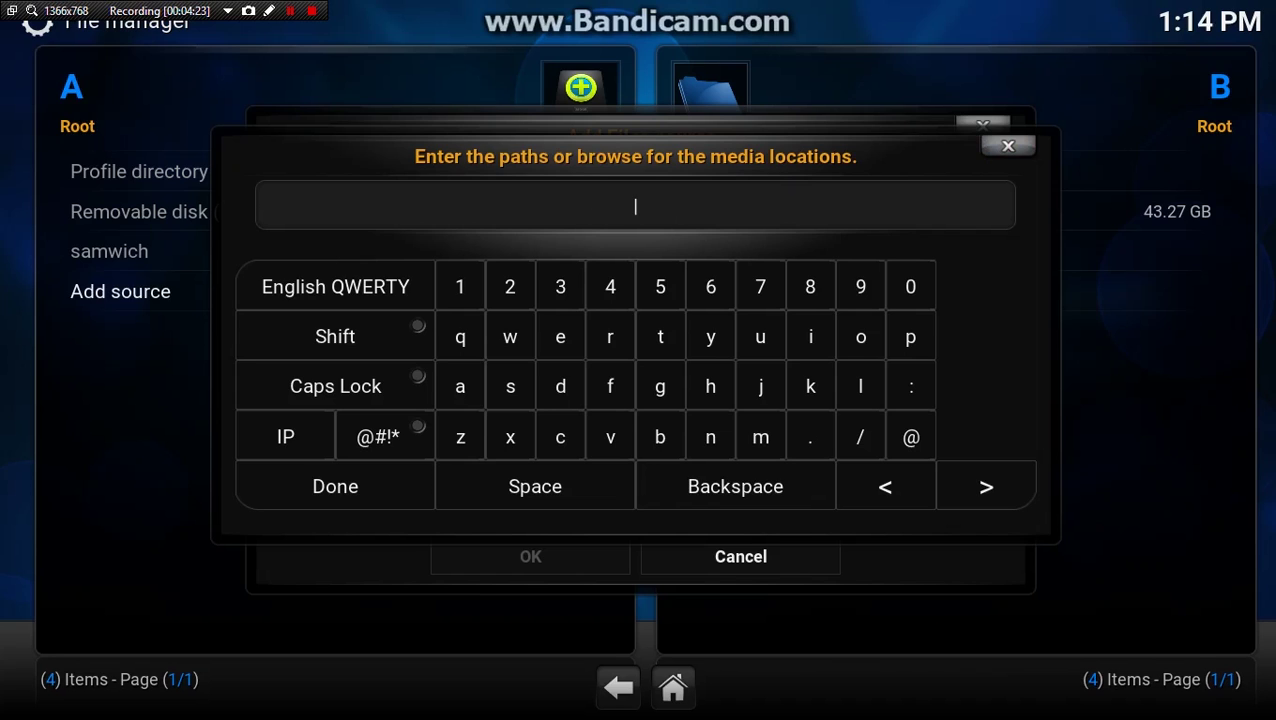
pyautogui.write('http')
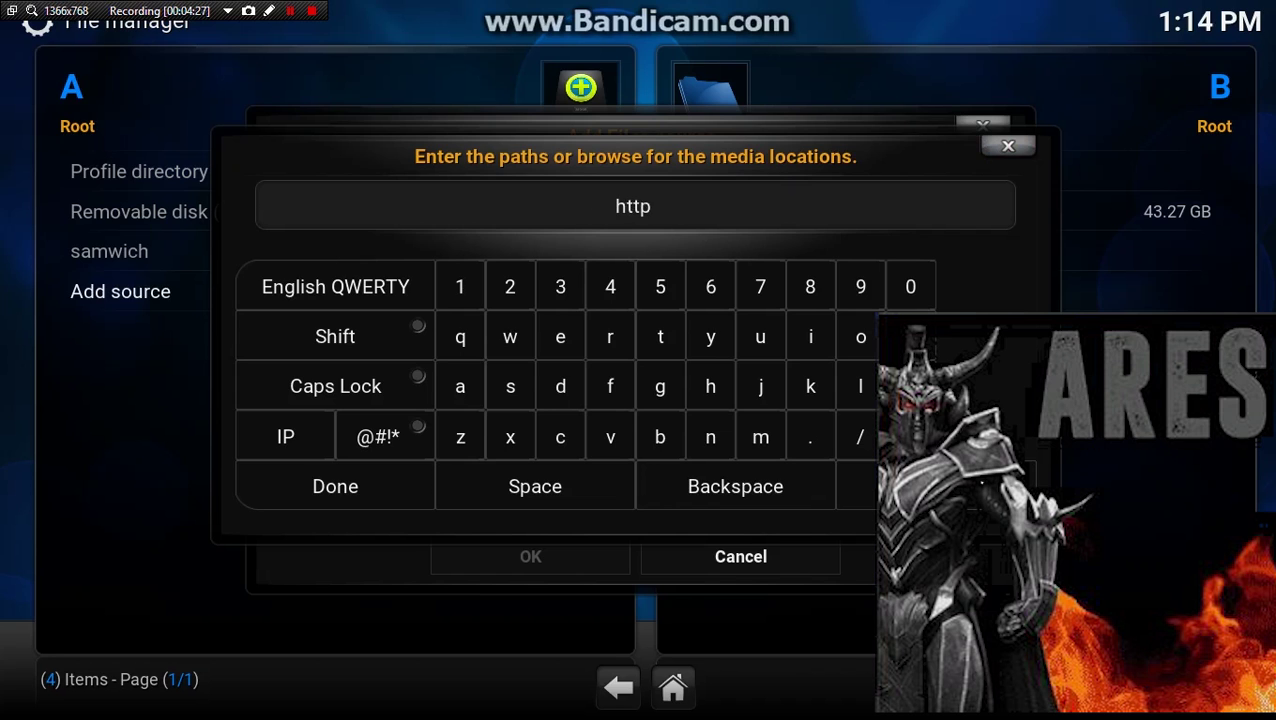
pyautogui.write('://areswizard')
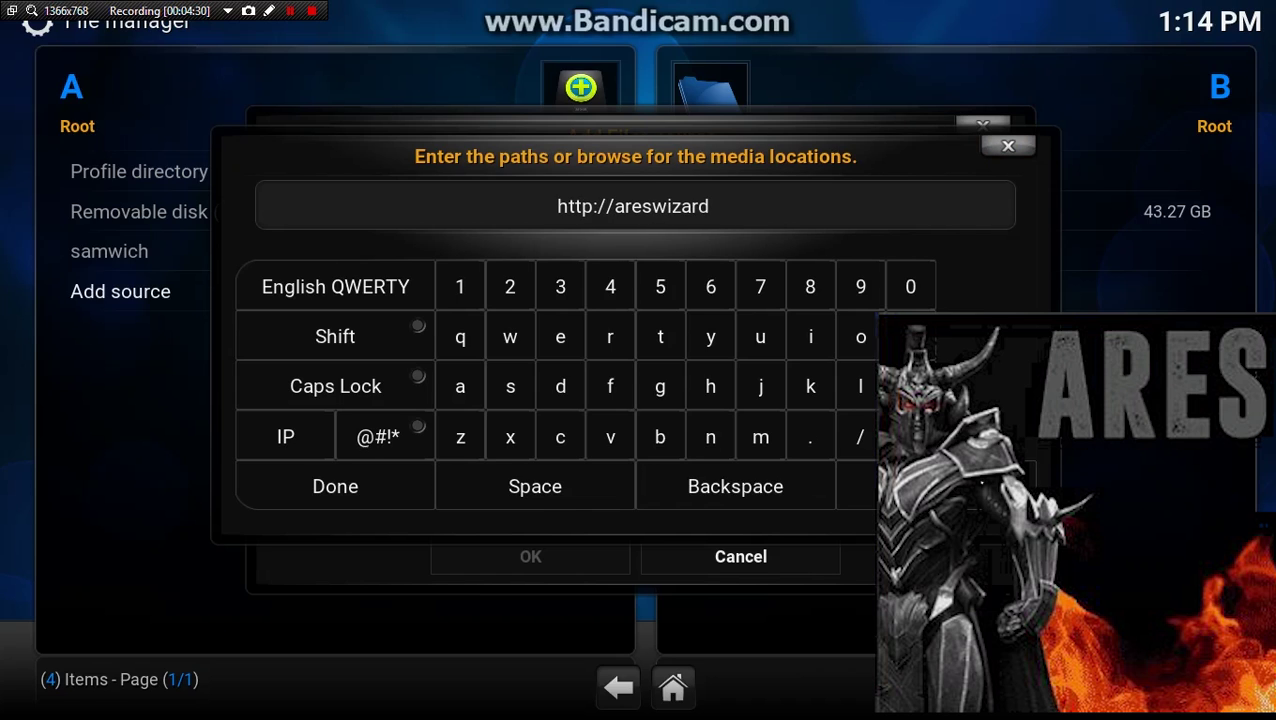
pyautogui.write('.co.uk')
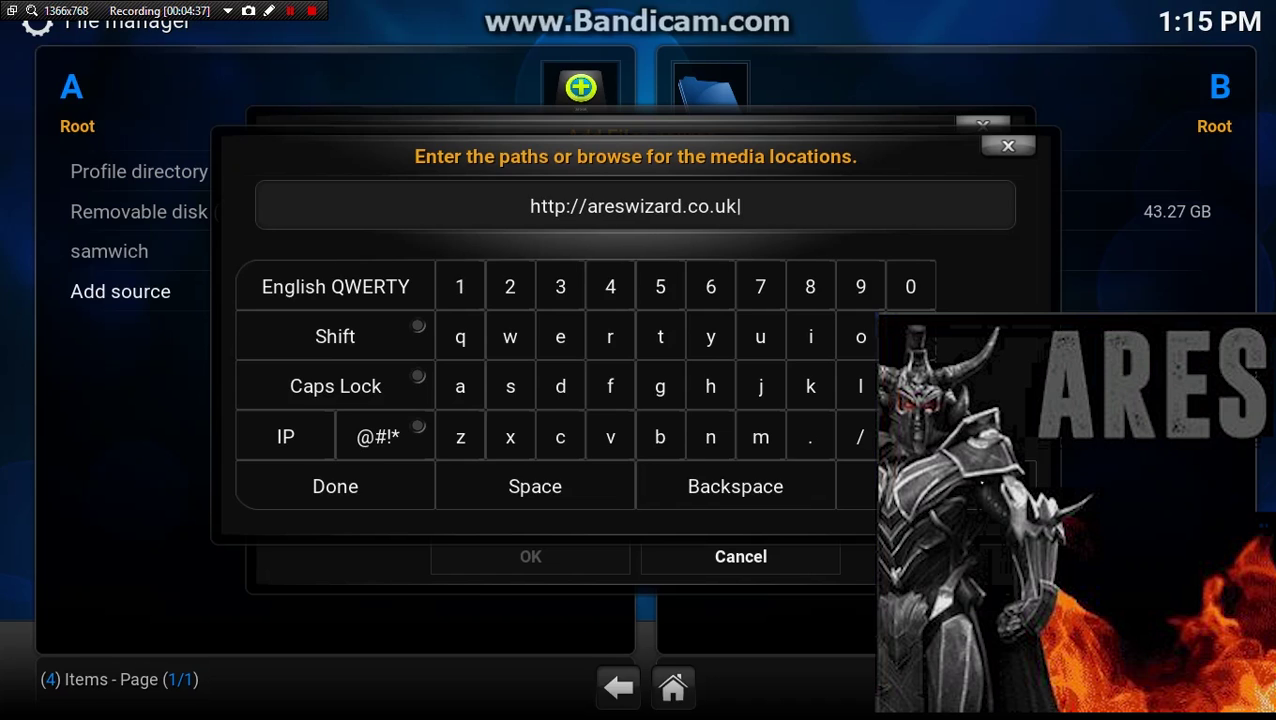
pyautogui.click(345, 505)
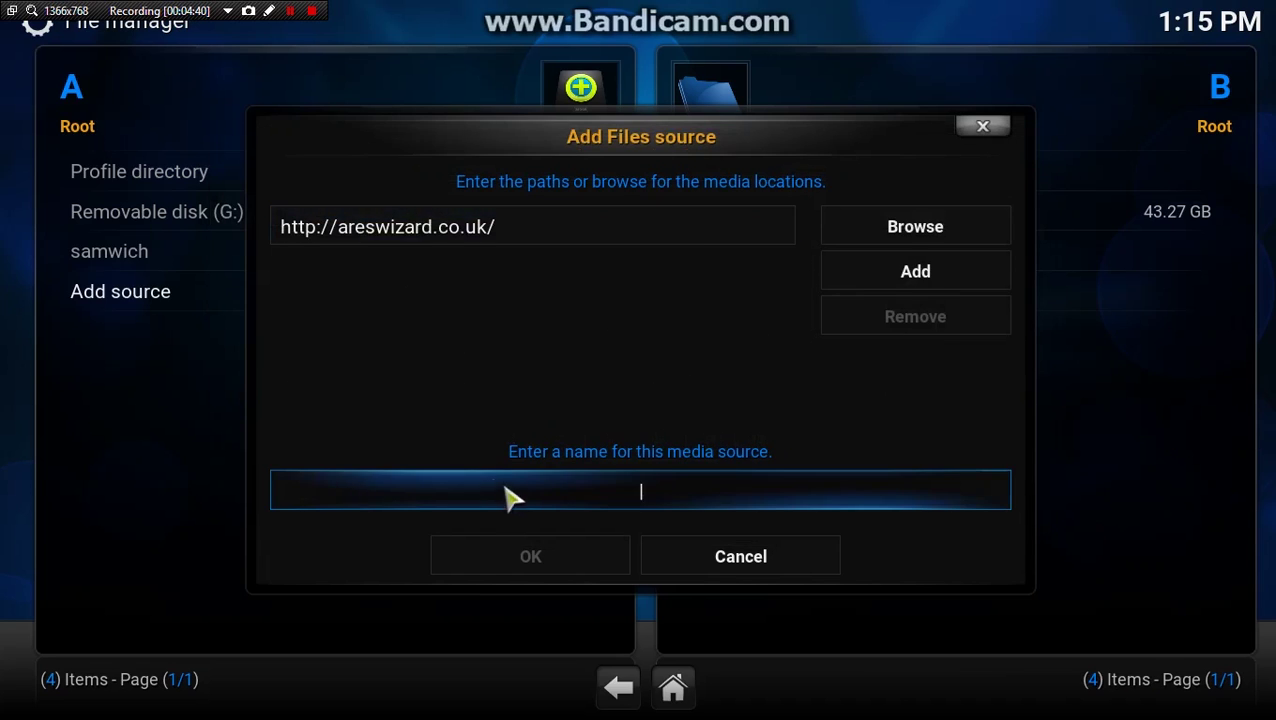
# Step: Name the source ares, save it, and return home
pyautogui.click(511, 500)
pyautogui.write('ares')
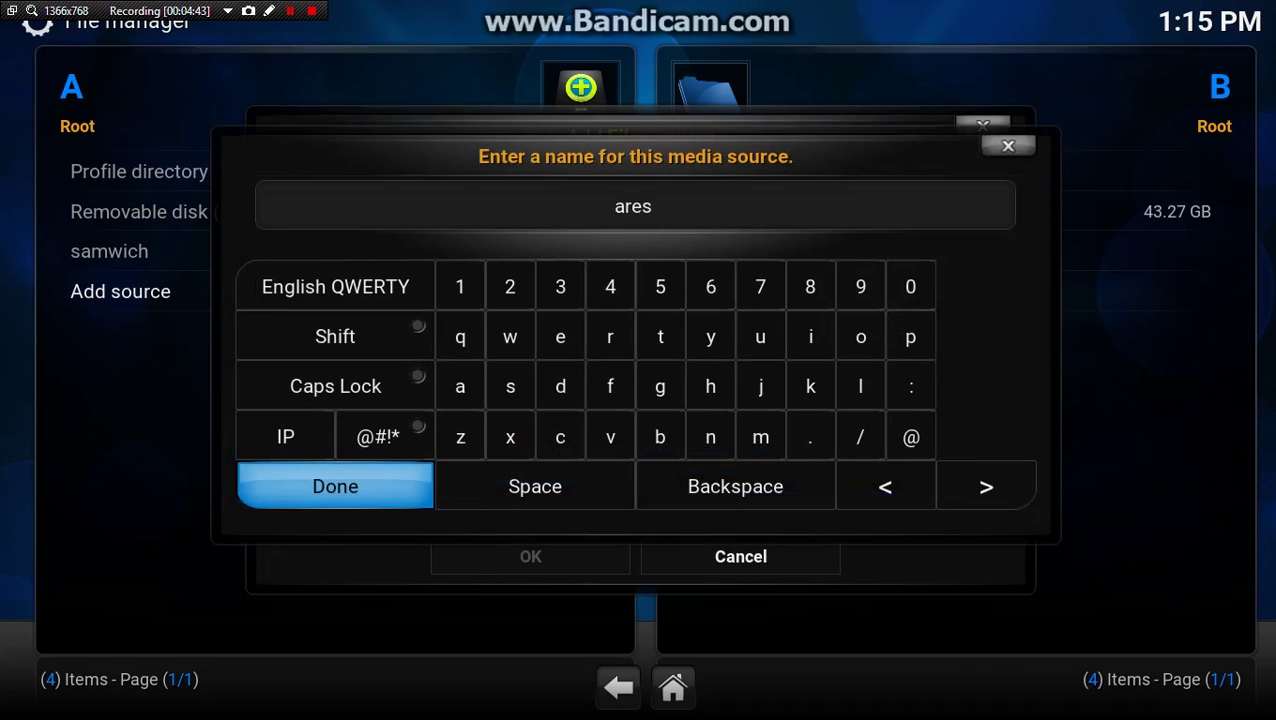
pyautogui.click(327, 490)
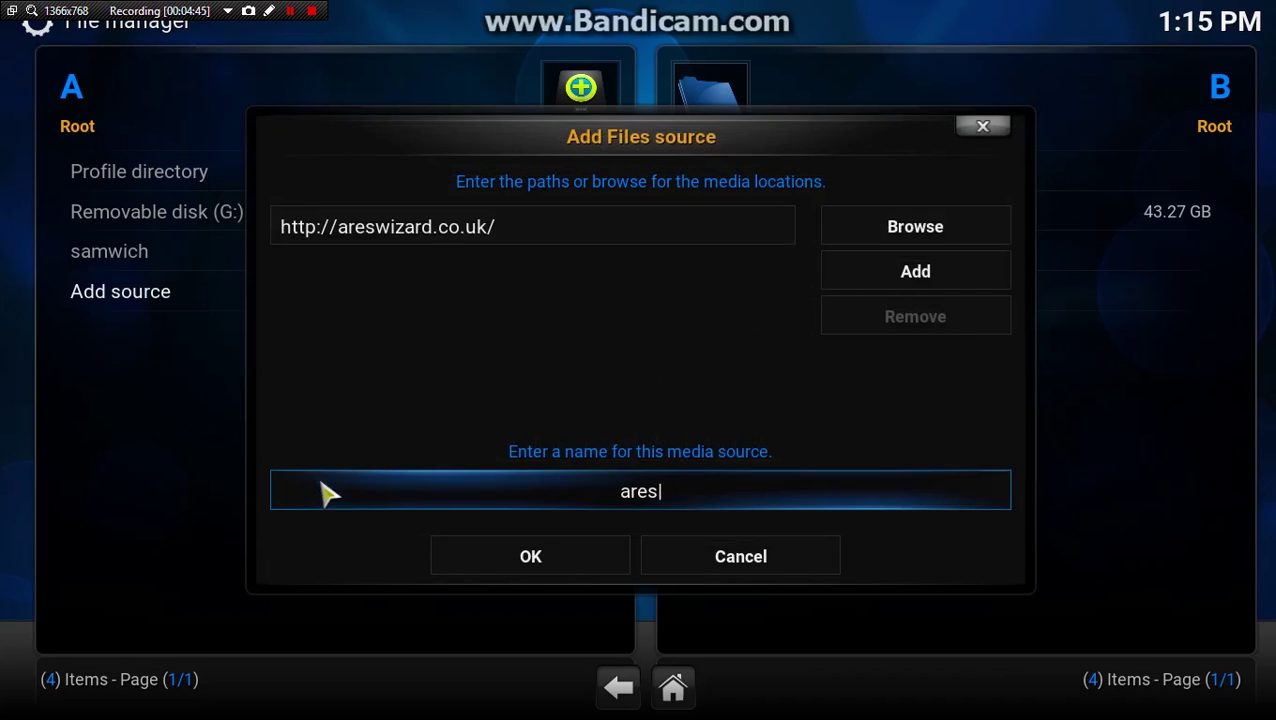
pyautogui.click(495, 567)
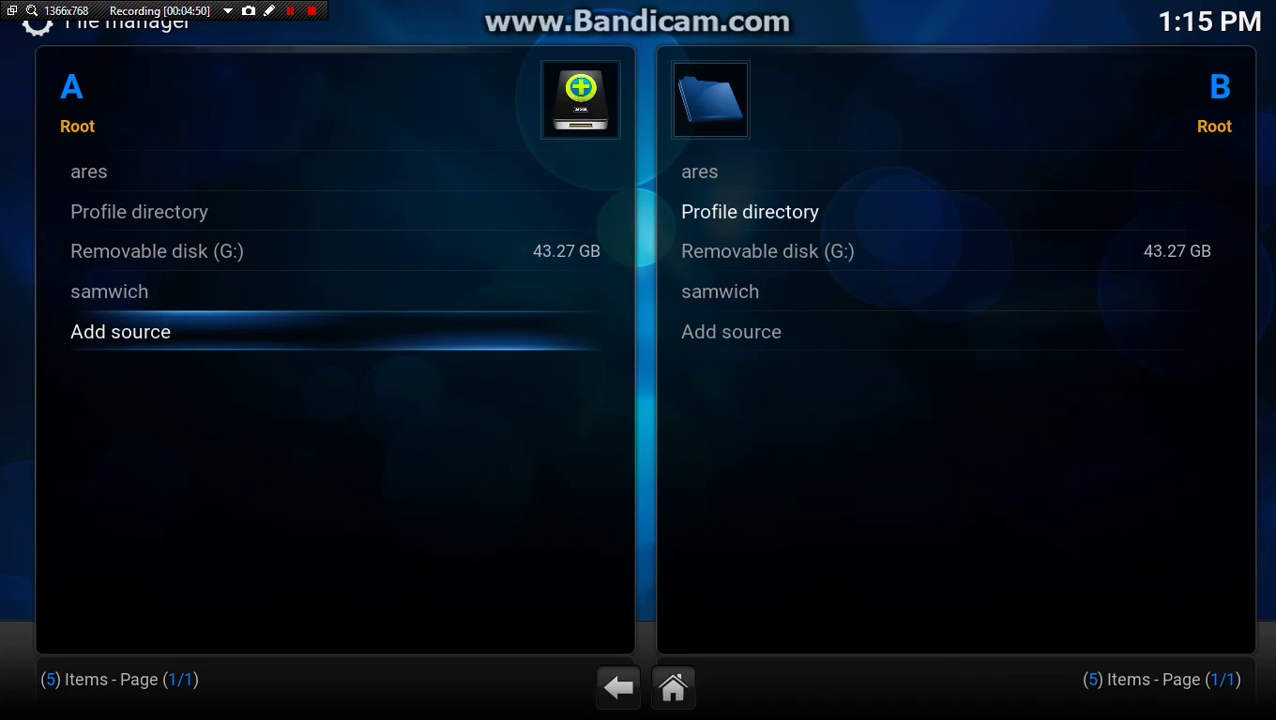
pyautogui.press('Escape')
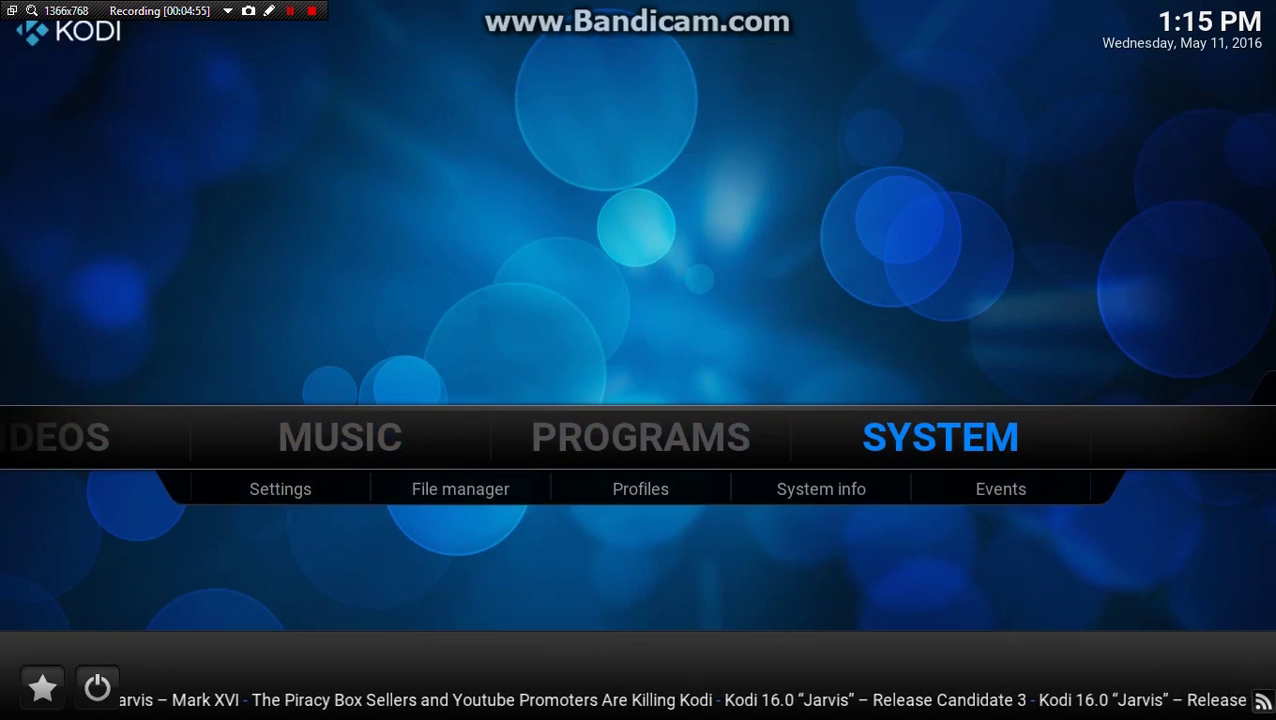
# Step: Install script.areswizard0.0.41.zip from the ares source through Add-ons settings
pyautogui.press('Return')
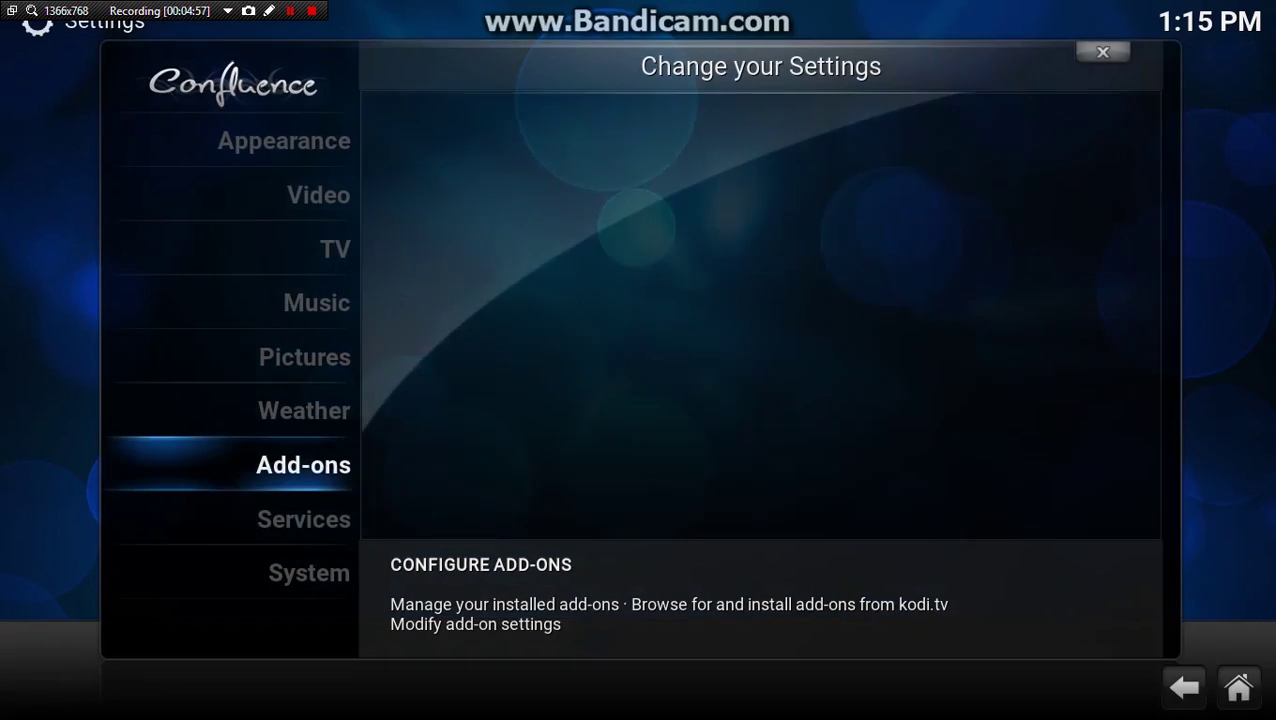
pyautogui.press('Return')
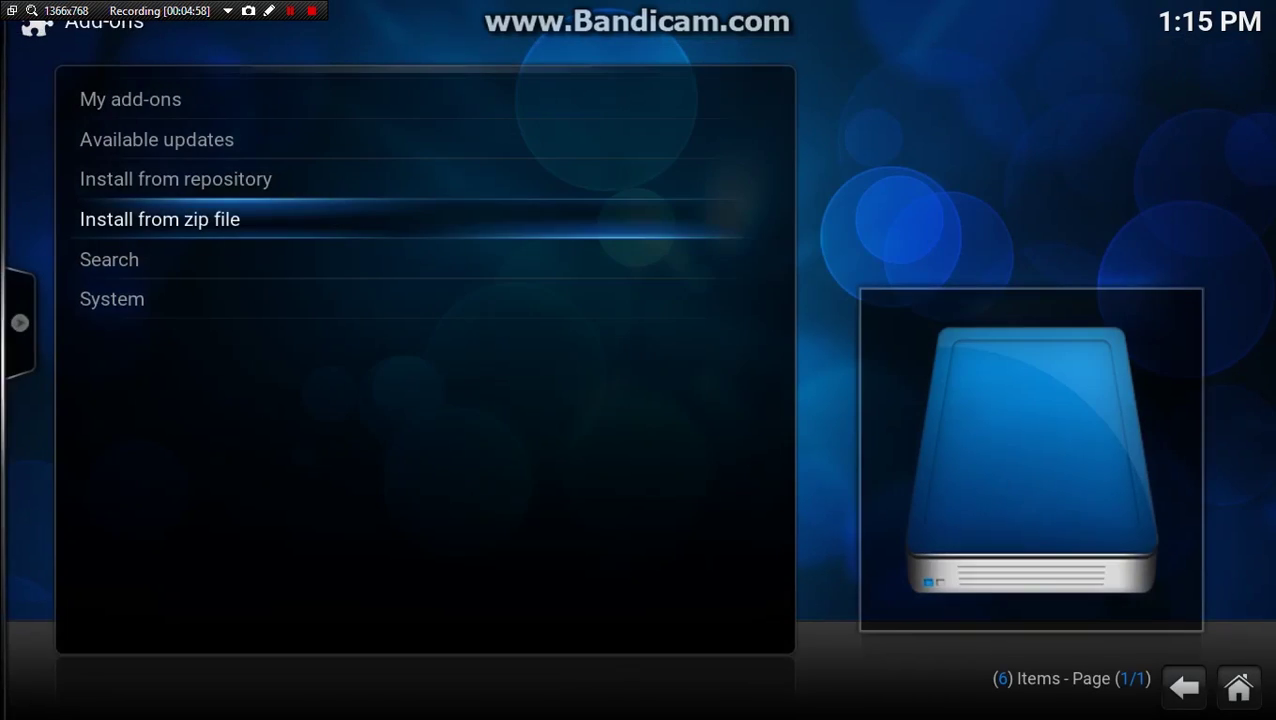
pyautogui.press('Return')
pyautogui.press('Down')
pyautogui.press('Down')
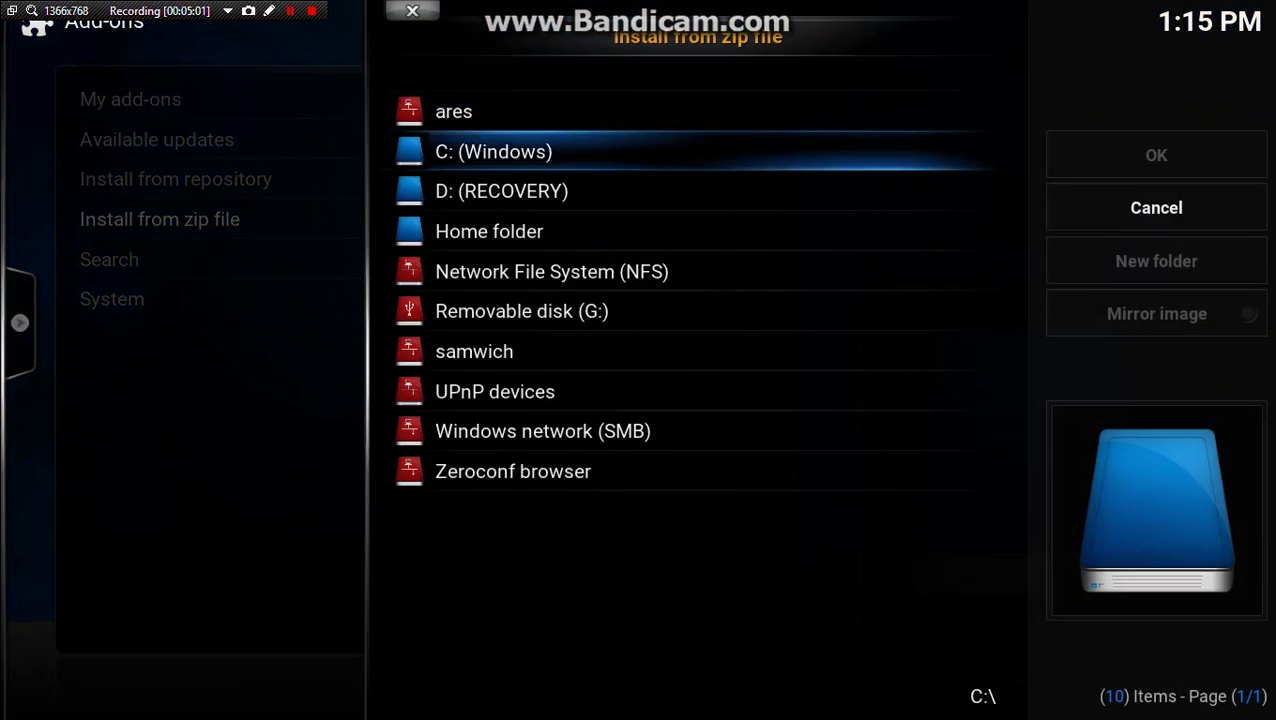
pyautogui.press('Up')
pyautogui.press('Up')
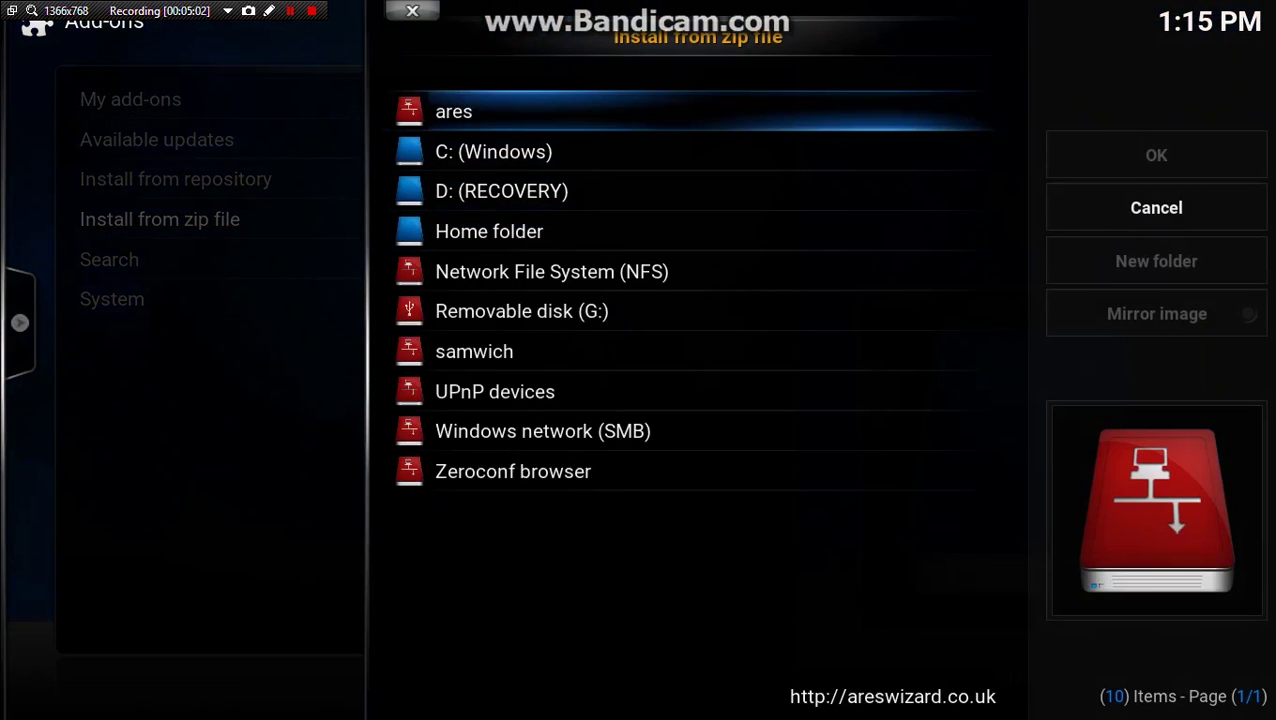
pyautogui.press('Return')
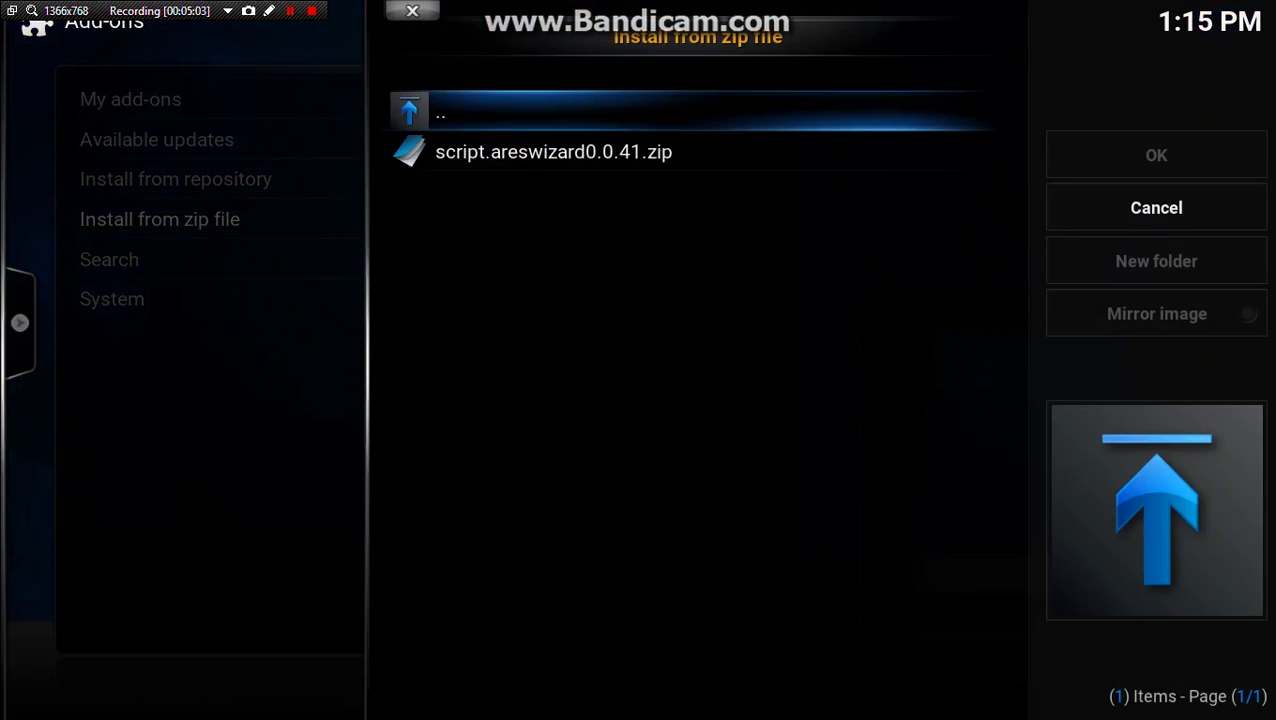
pyautogui.press('Down')
pyautogui.press('Return')
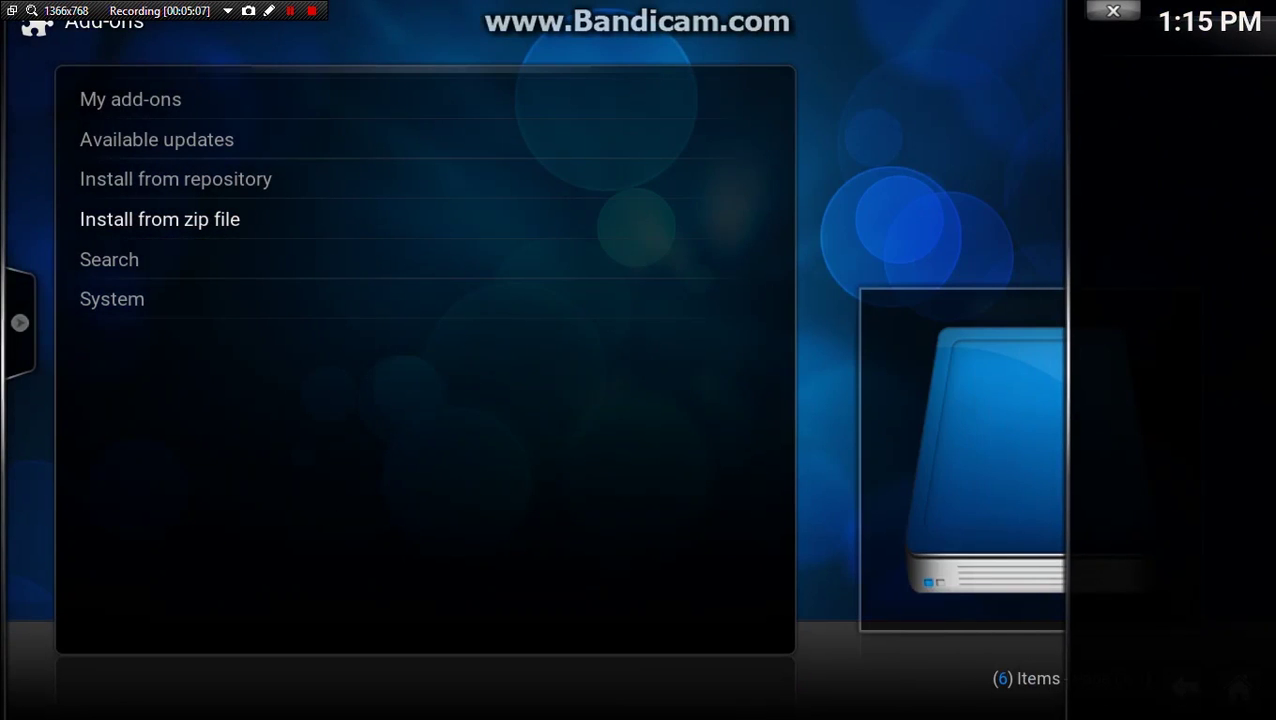
pyautogui.press('Escape')
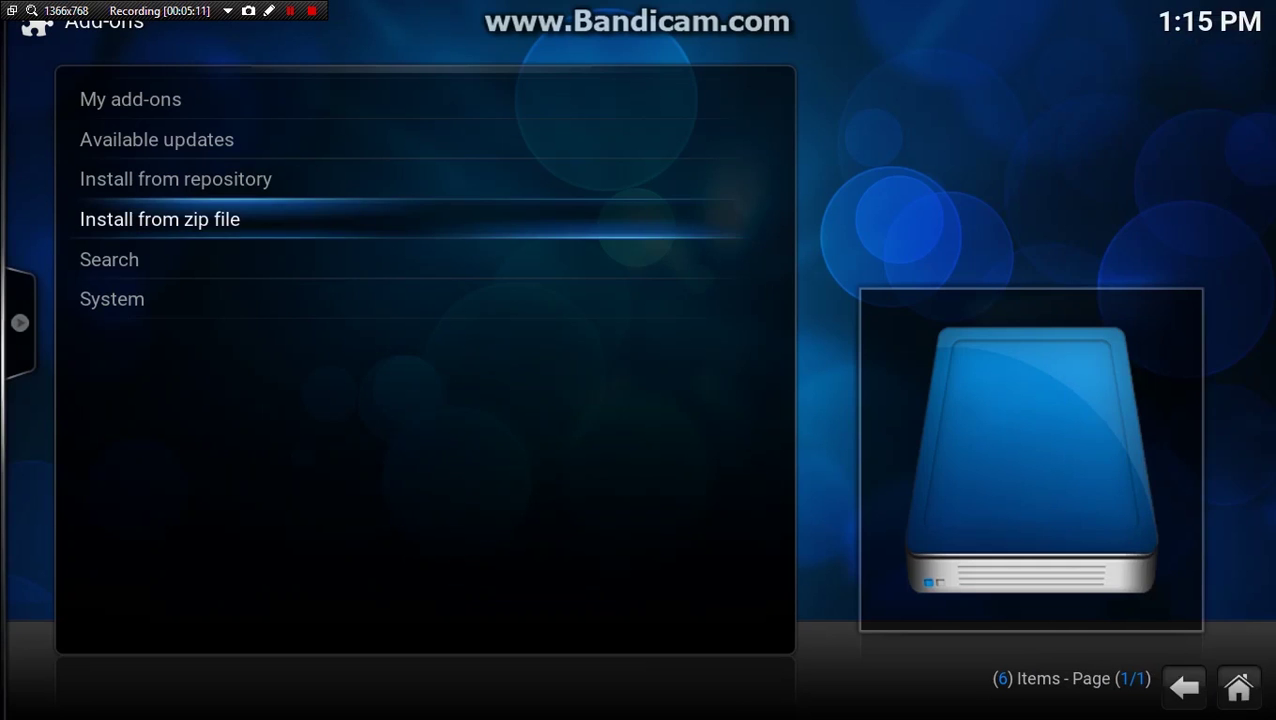
# Step: Launch Ares Wizard from the PROGRAMS add-ons list on the home screen
pyautogui.press('Escape')
pyautogui.press('Escape')
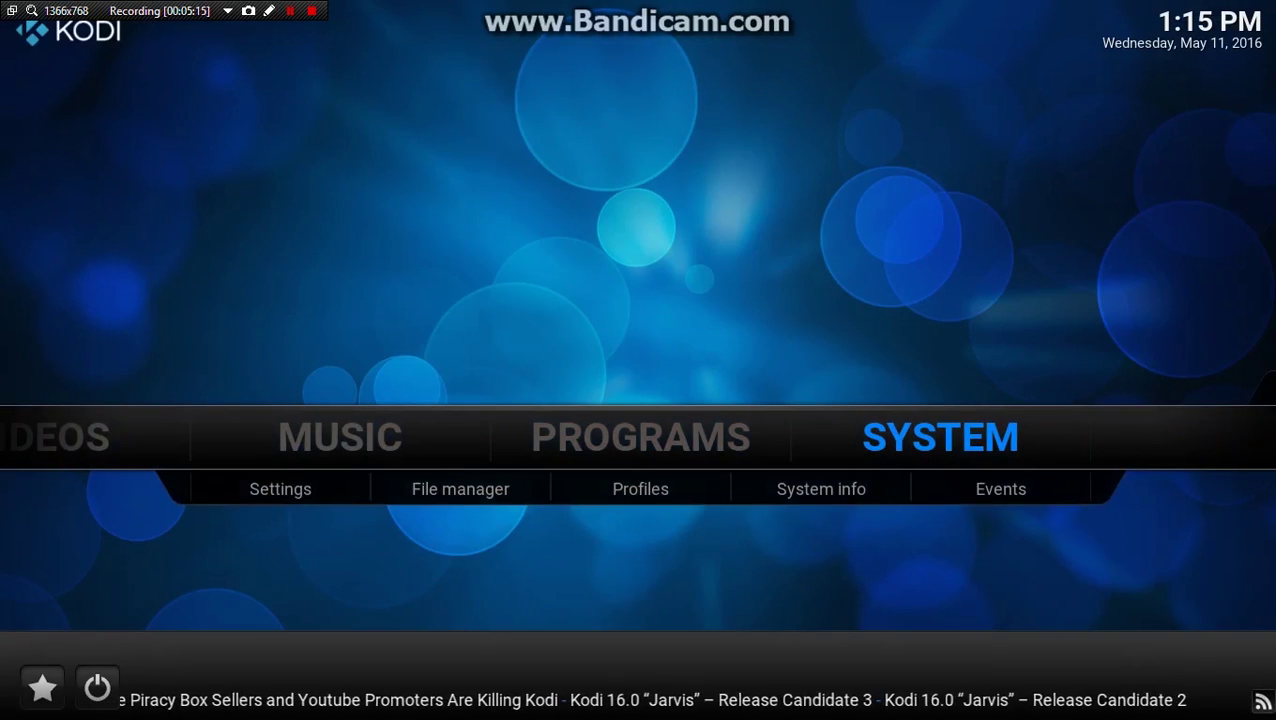
pyautogui.press('Left')
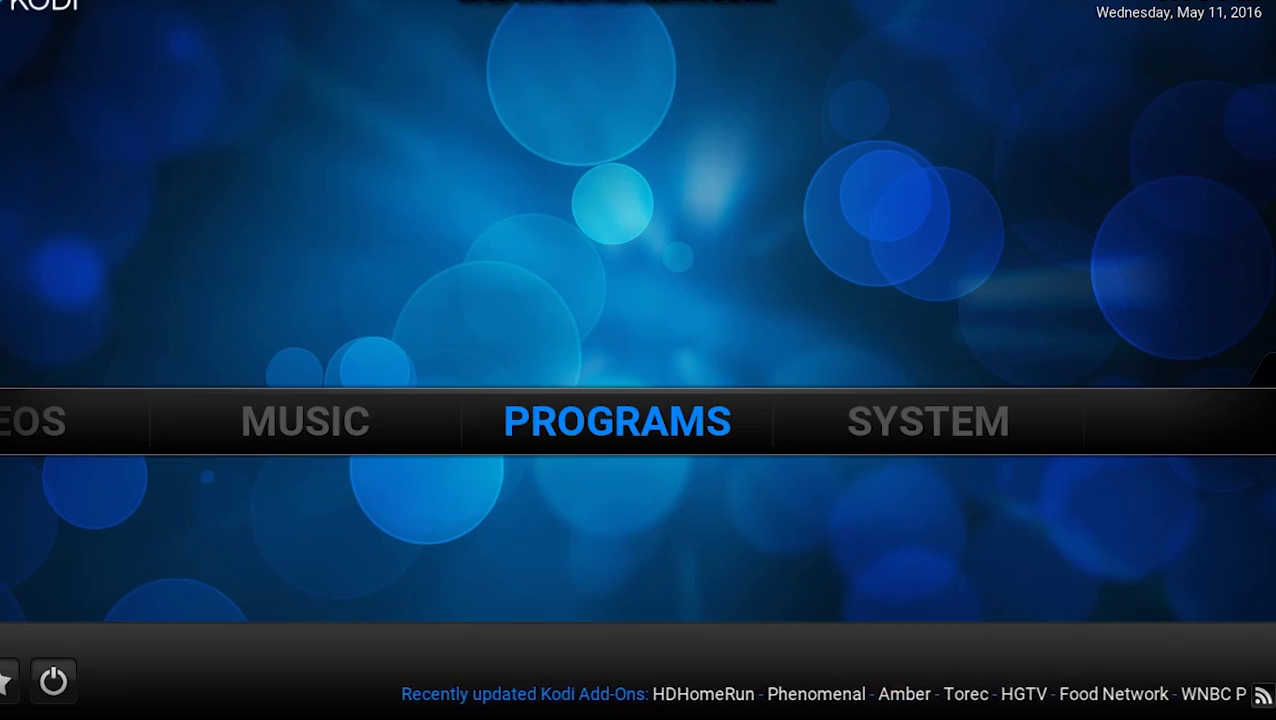
pyautogui.press('Return')
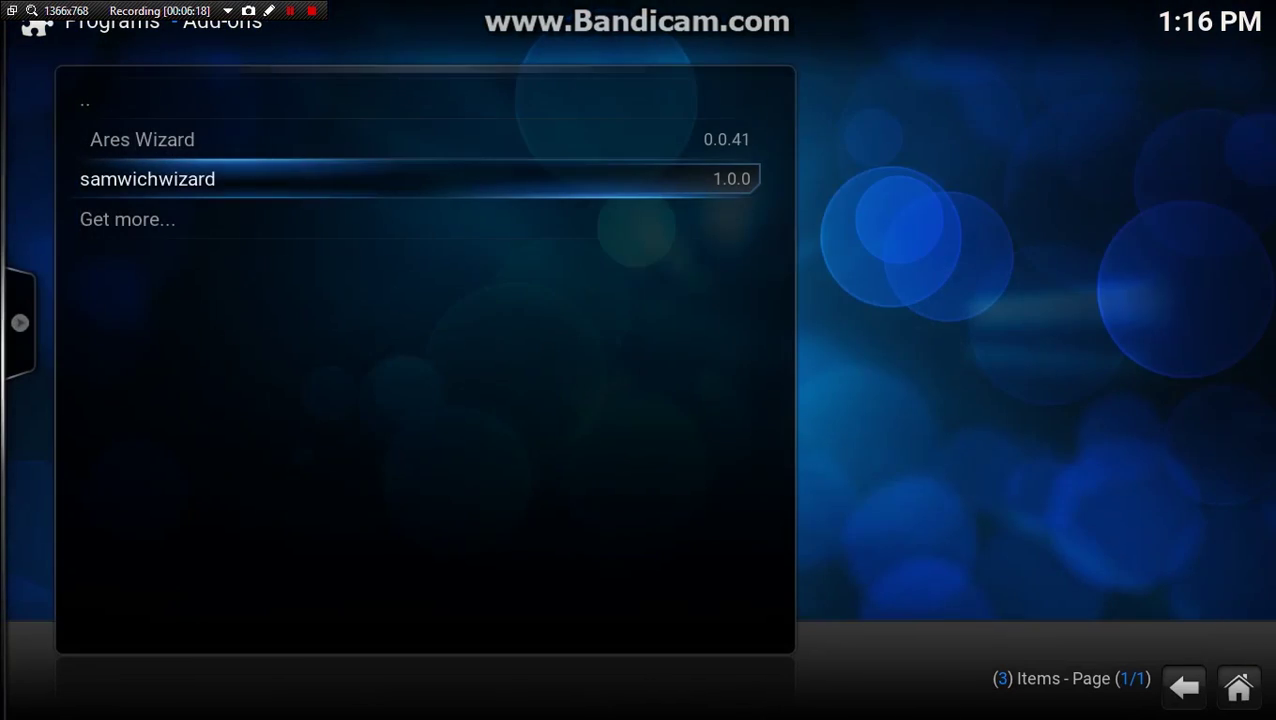
pyautogui.press('Up')
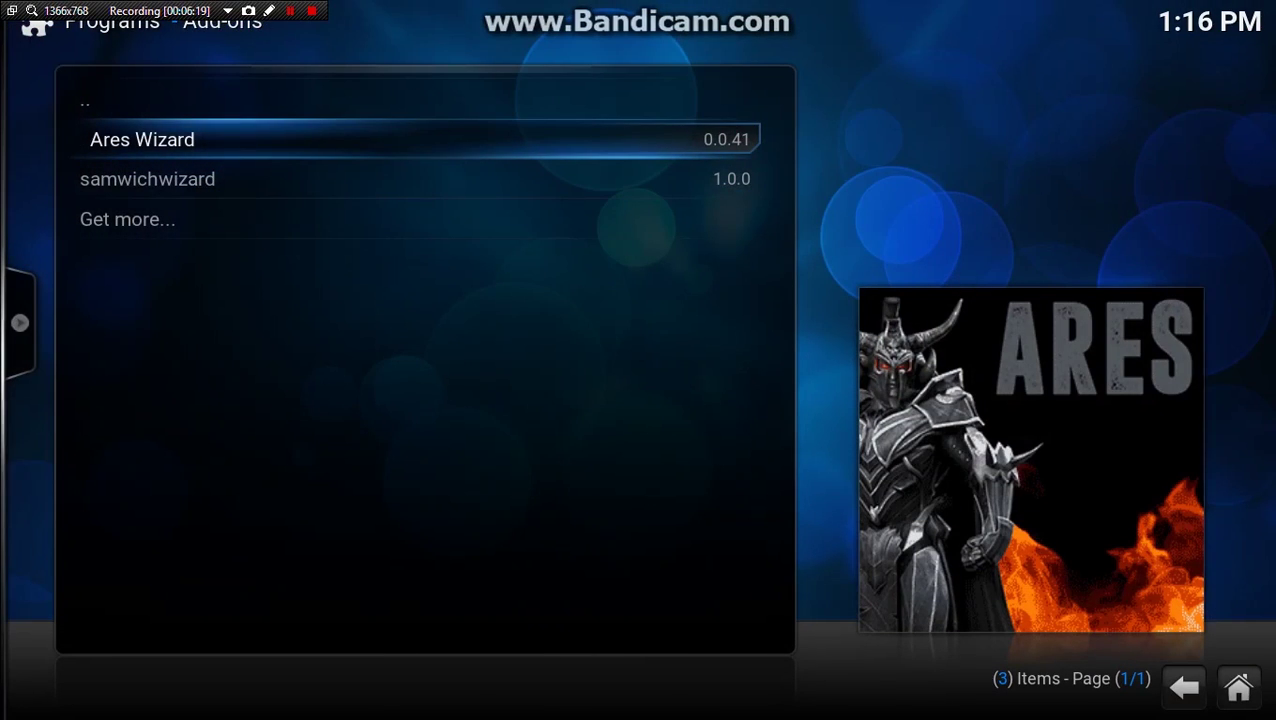
pyautogui.press('Return')
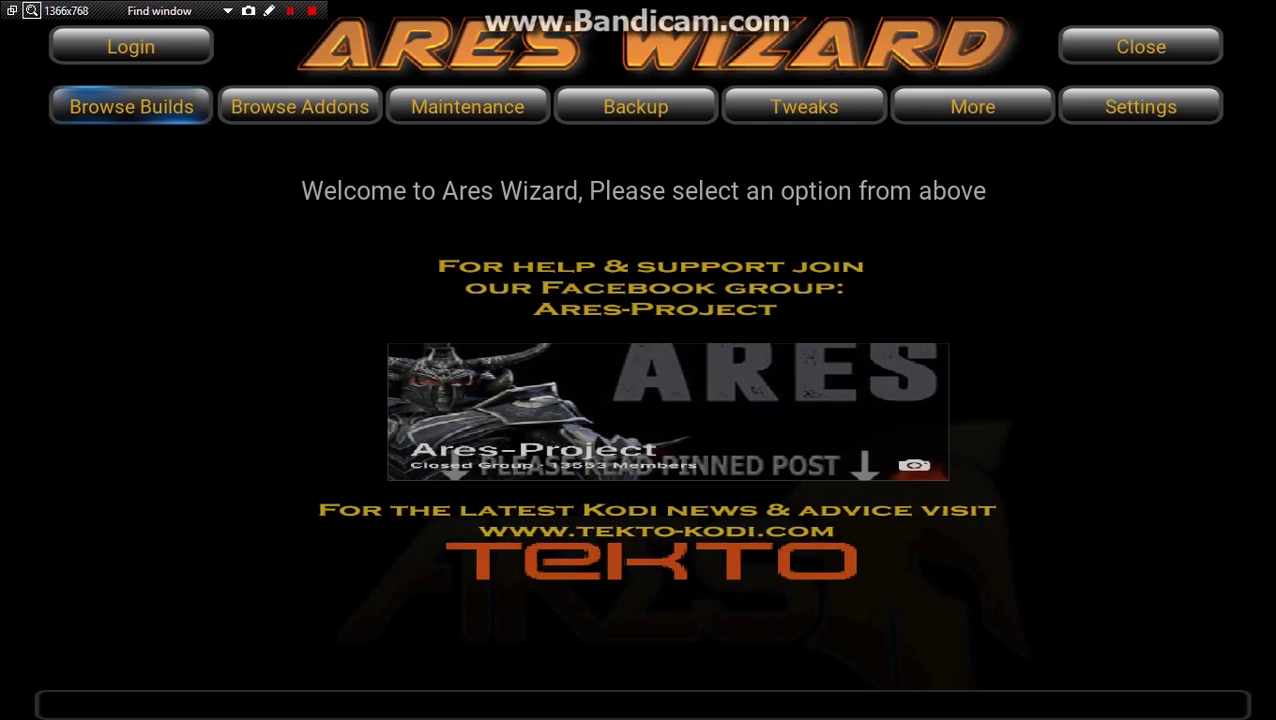
# Step: Open Browse Builds in Ares Wizard and step through the All Builds list
pyautogui.press('Return')
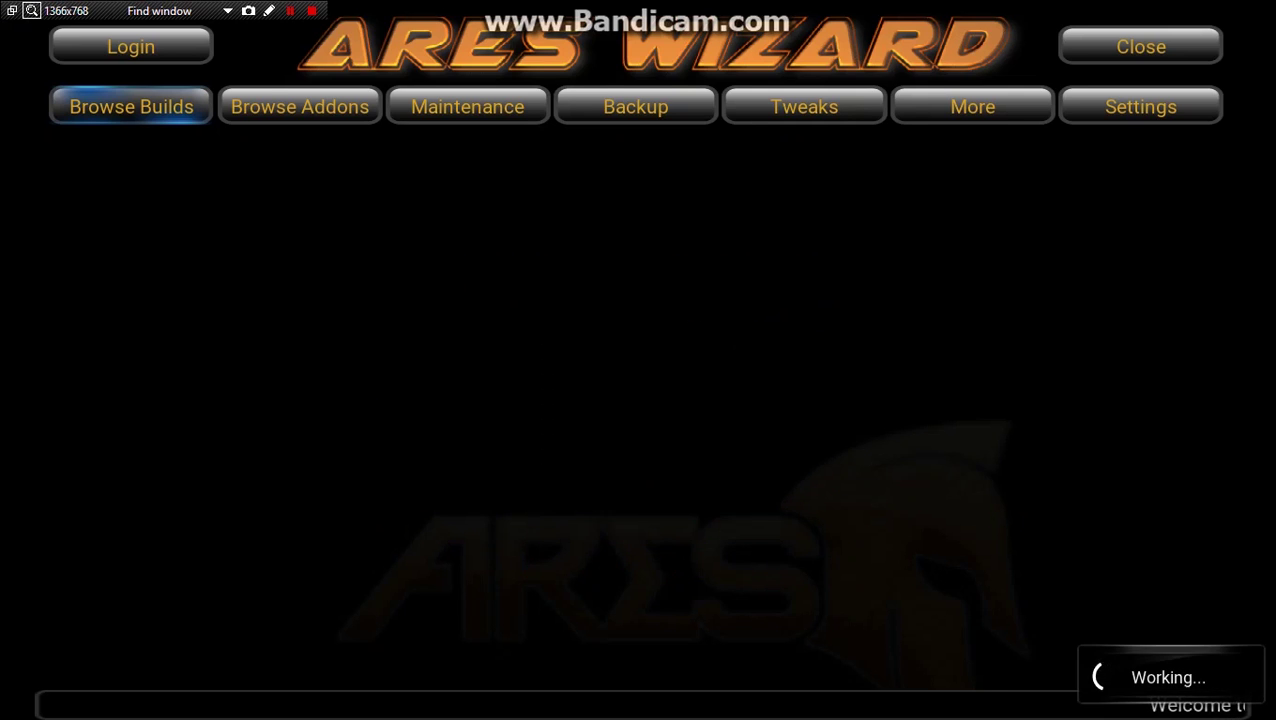
pyautogui.press('Down')
pyautogui.press('Down')
pyautogui.press('Down')
pyautogui.press('Down')
pyautogui.press('Down')
pyautogui.press('Down')
pyautogui.press('Down')
pyautogui.press('Down')
pyautogui.press('Down')
pyautogui.press('Down')
pyautogui.press('Down')
pyautogui.press('Down')
pyautogui.press('Down')
pyautogui.press('Down')
pyautogui.press('Down')
pyautogui.press('Down')
pyautogui.press('Down')
pyautogui.press('Down')
pyautogui.press('Down')
pyautogui.press('Down')
pyautogui.press('Down')
pyautogui.press('Down')
pyautogui.press('Down')
pyautogui.press('Down')
pyautogui.press('Down')
pyautogui.press('Down')
pyautogui.press('Down')
pyautogui.press('Down')
pyautogui.press('Down')
pyautogui.press('Down')
pyautogui.press('Down')
pyautogui.press('Down')
pyautogui.press('Down')
pyautogui.press('Down')
pyautogui.press('Down')
pyautogui.press('Down')
pyautogui.press('Down')
pyautogui.press('Down')
pyautogui.press('Down')
pyautogui.press('Down')
pyautogui.press('Down')
pyautogui.press('Down')
pyautogui.press('Down')
pyautogui.press('Down')
pyautogui.press('Down')
pyautogui.press('Down')
pyautogui.press('Down')
pyautogui.press('Down')
pyautogui.press('Down')
pyautogui.press('Down')
pyautogui.press('Down')
pyautogui.press('Down')
pyautogui.press('Down')
pyautogui.press('Down')
pyautogui.press('Down')
pyautogui.press('Down')
pyautogui.press('Down')
pyautogui.press('Down')
pyautogui.press('Down')
pyautogui.press('Down')
pyautogui.press('Down')
pyautogui.press('Down')
pyautogui.press('Down')
pyautogui.press('Down')
pyautogui.press('Down')
pyautogui.press('Down')
pyautogui.press('Down')
pyautogui.press('Down')
pyautogui.press('Down')
pyautogui.press('Down')
pyautogui.press('Down')
pyautogui.press('Down')
pyautogui.press('Down')
pyautogui.press('Down')
pyautogui.press('Down')
pyautogui.press('Down')
pyautogui.press('Down')
pyautogui.press('Down')
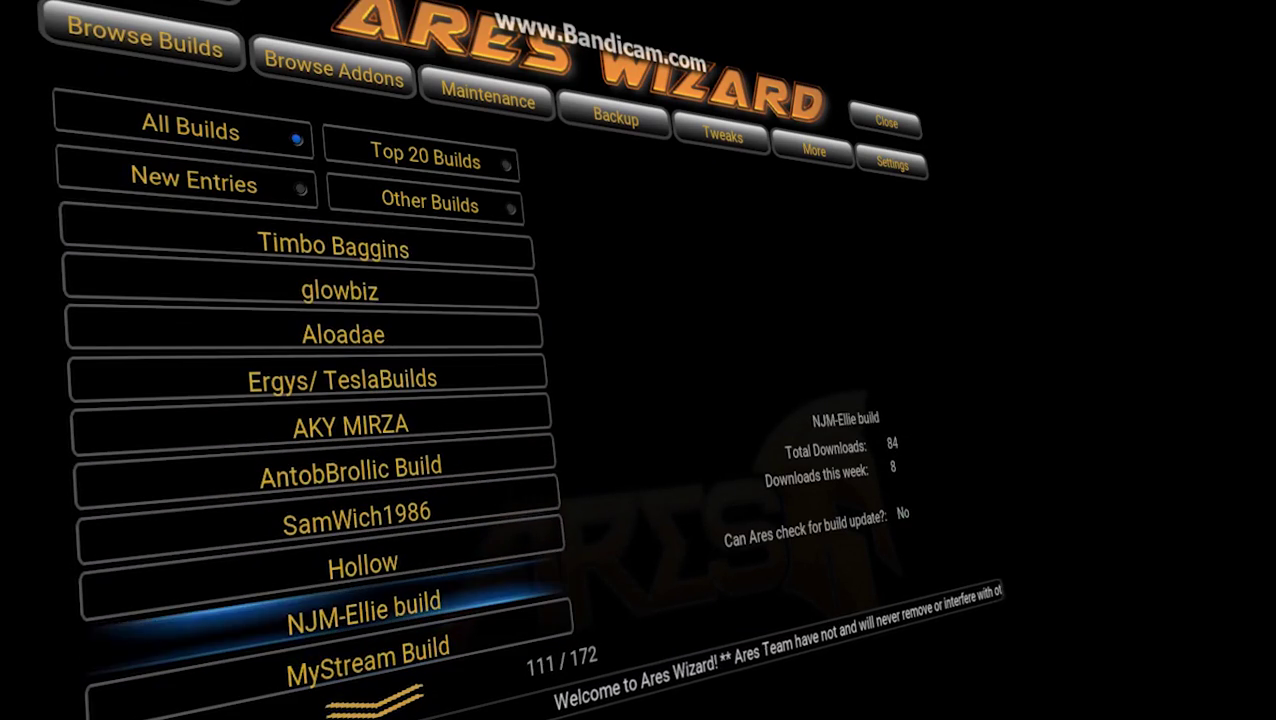
pyautogui.press('Up')
pyautogui.press('Up')
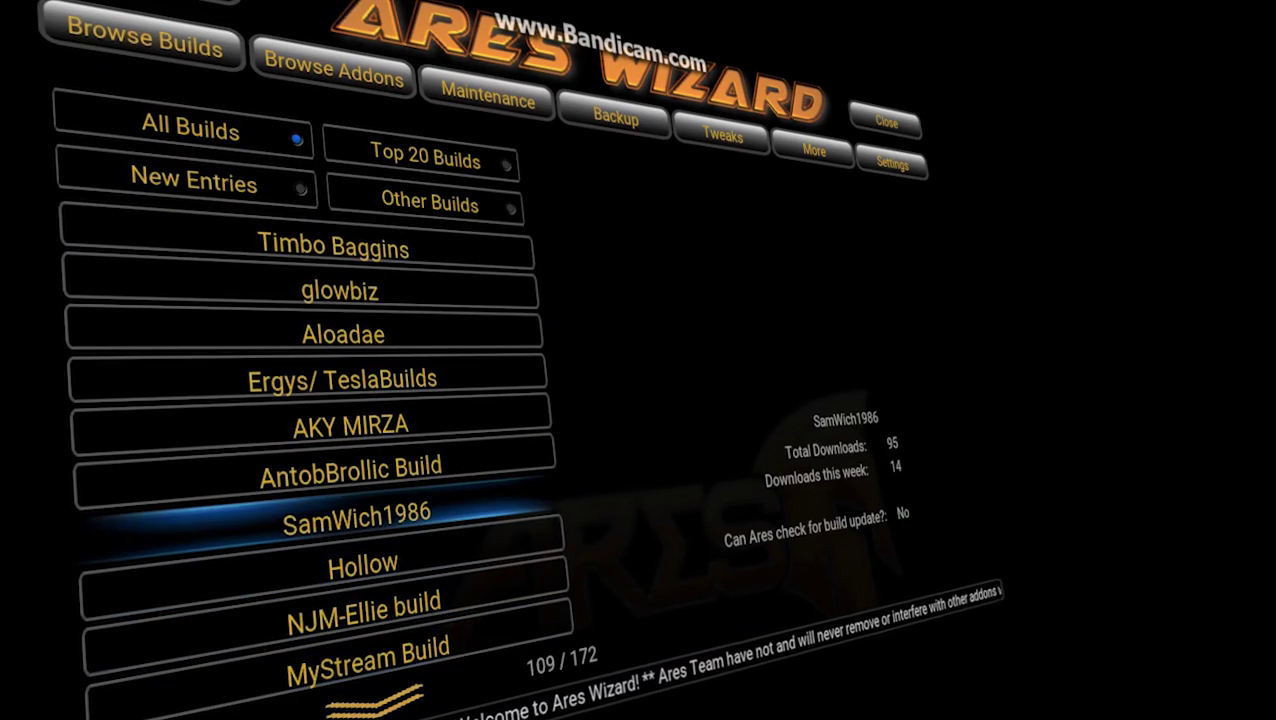